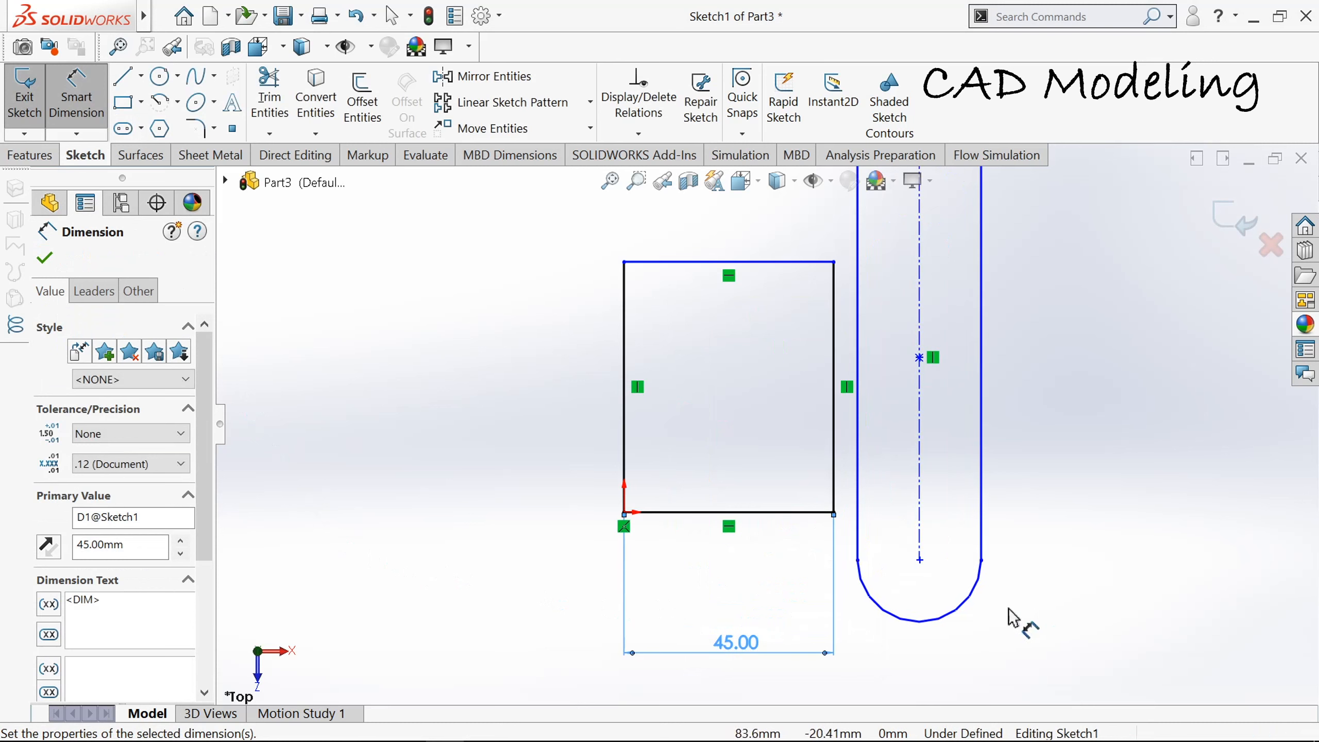
Dimension the slot with an 18 mm end radius and a 68 mm centre-to-centre length
click(984, 611)
click(1135, 641)
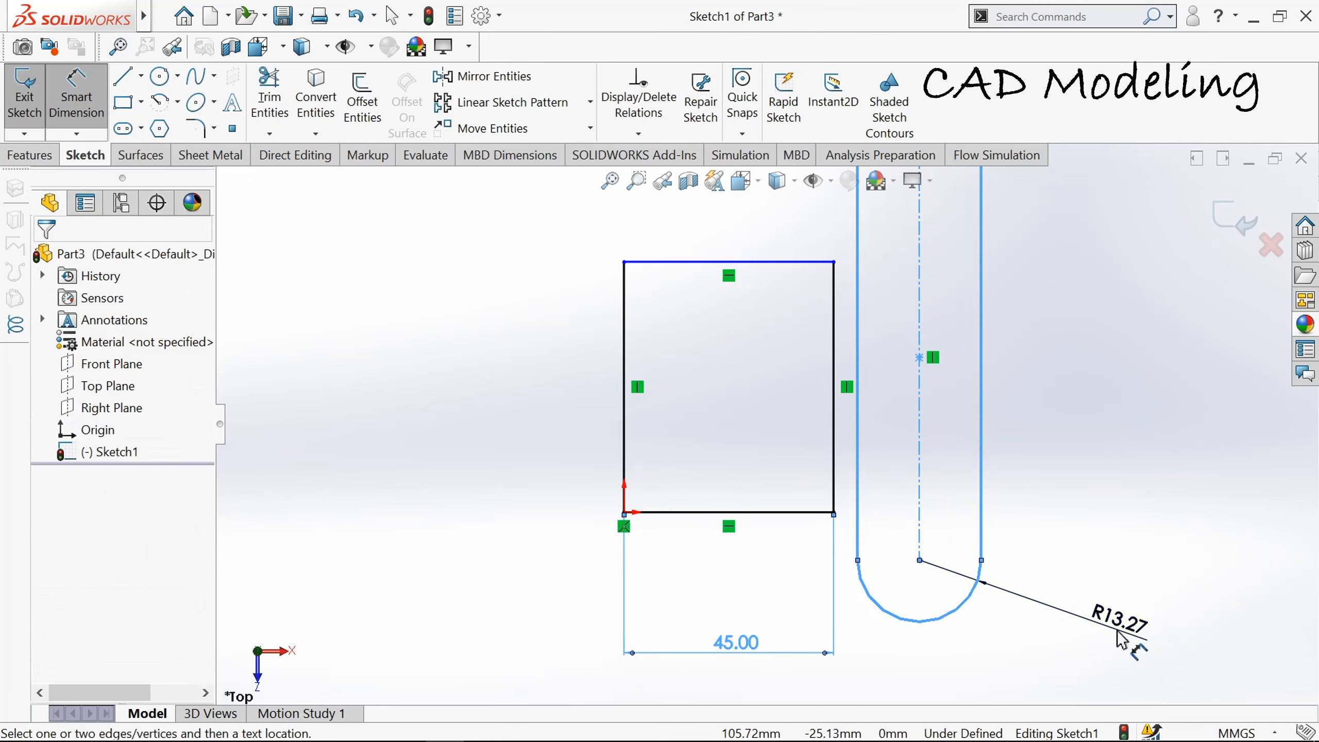
text(18)
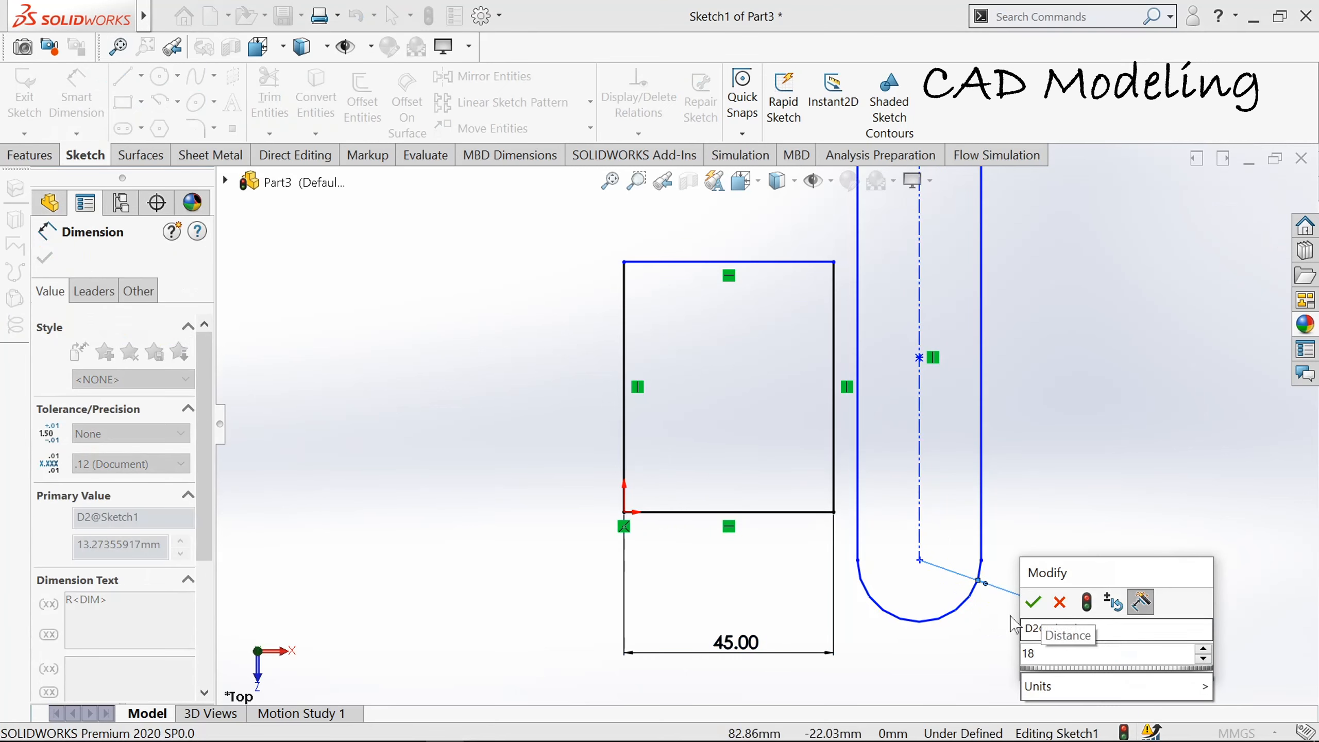
click(1033, 601)
scroll(506, 347, up, 2)
click(800, 426)
click(1045, 421)
text(68)
Set the height of the rectangle beside the slot to 48 mm
click(590, 375)
click(470, 376)
text(48)
click(394, 349)
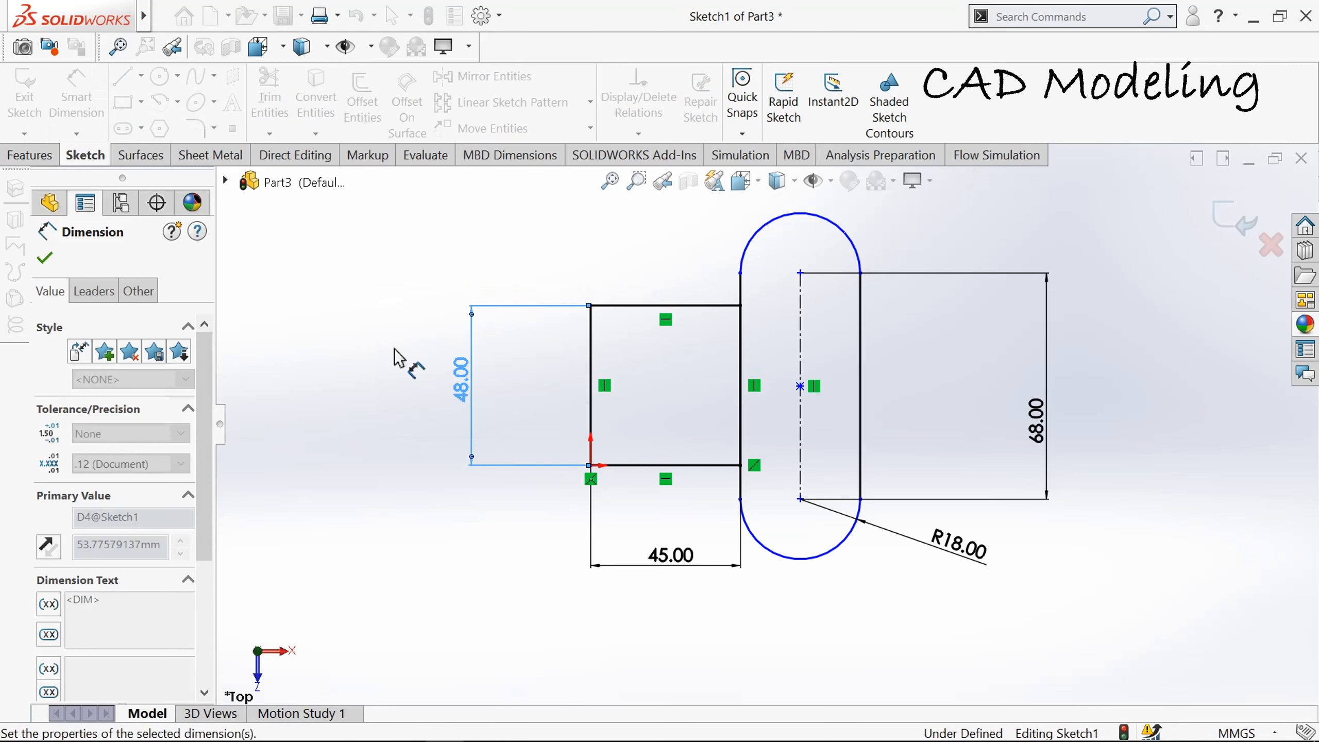
Set the vertical distance from the midpoint of the rectangle's shared edge to the slot's upper arc centre to 34 mm
scroll(749, 385, up, 1)
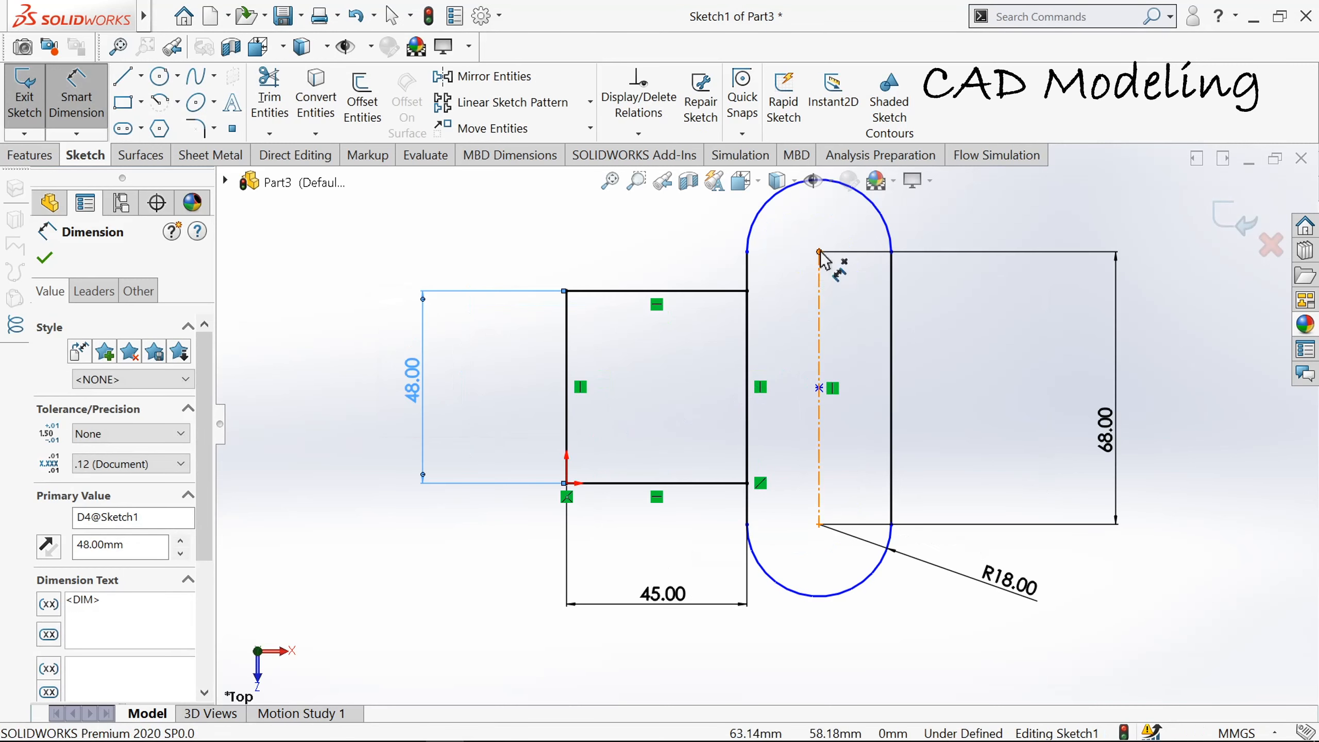
click(748, 388)
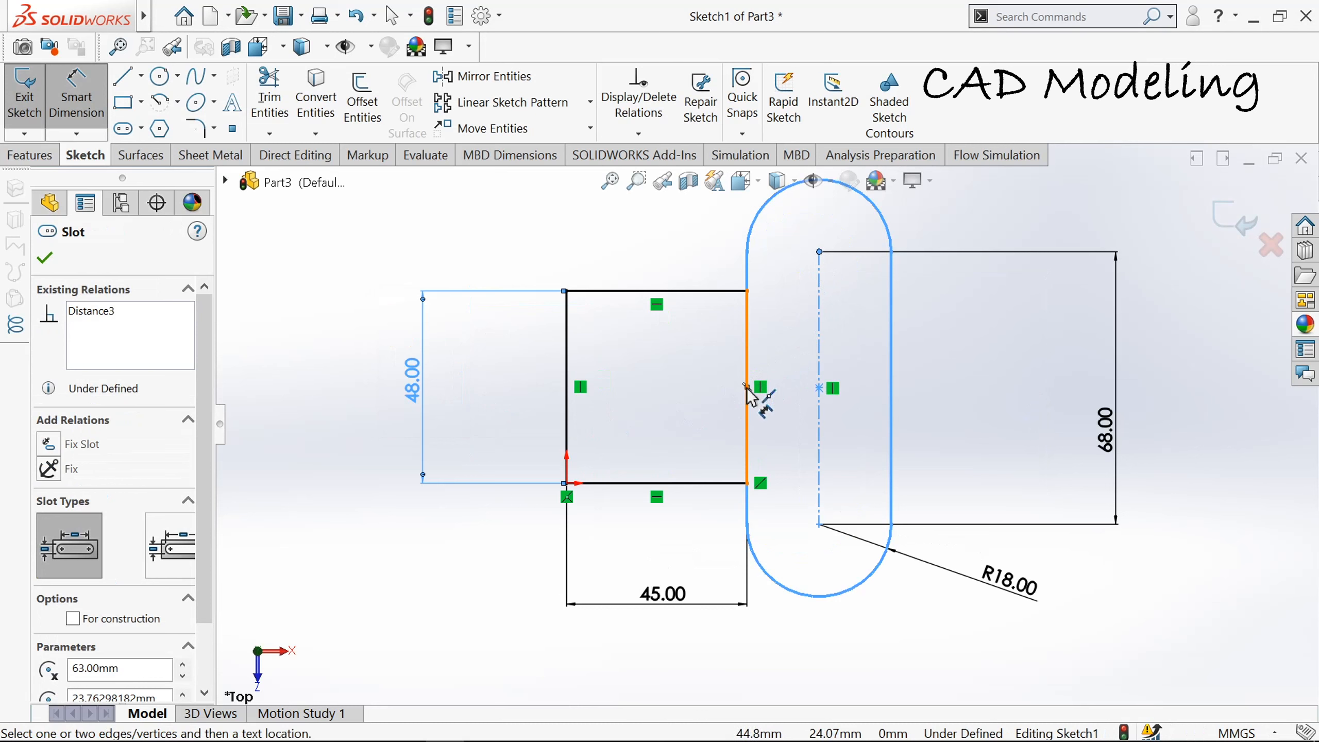
click(819, 252)
click(1015, 356)
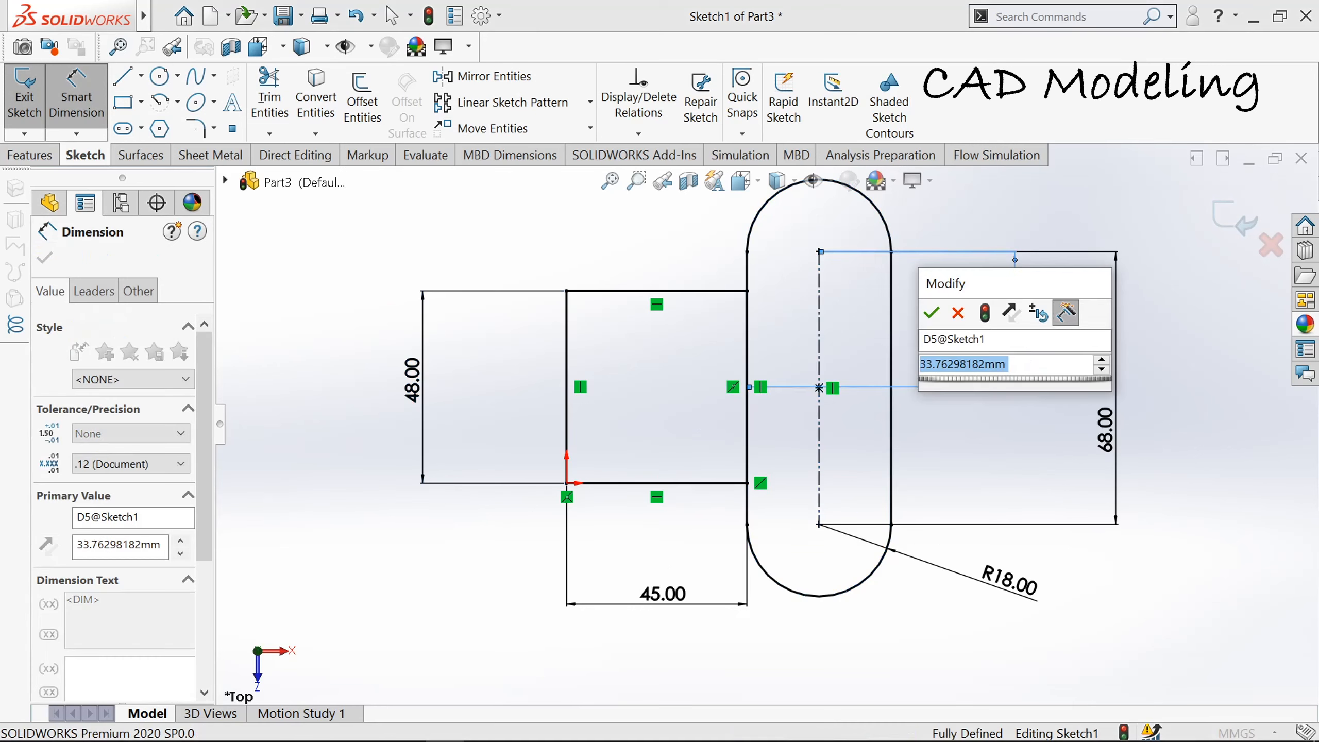
text(34)
key(Return)
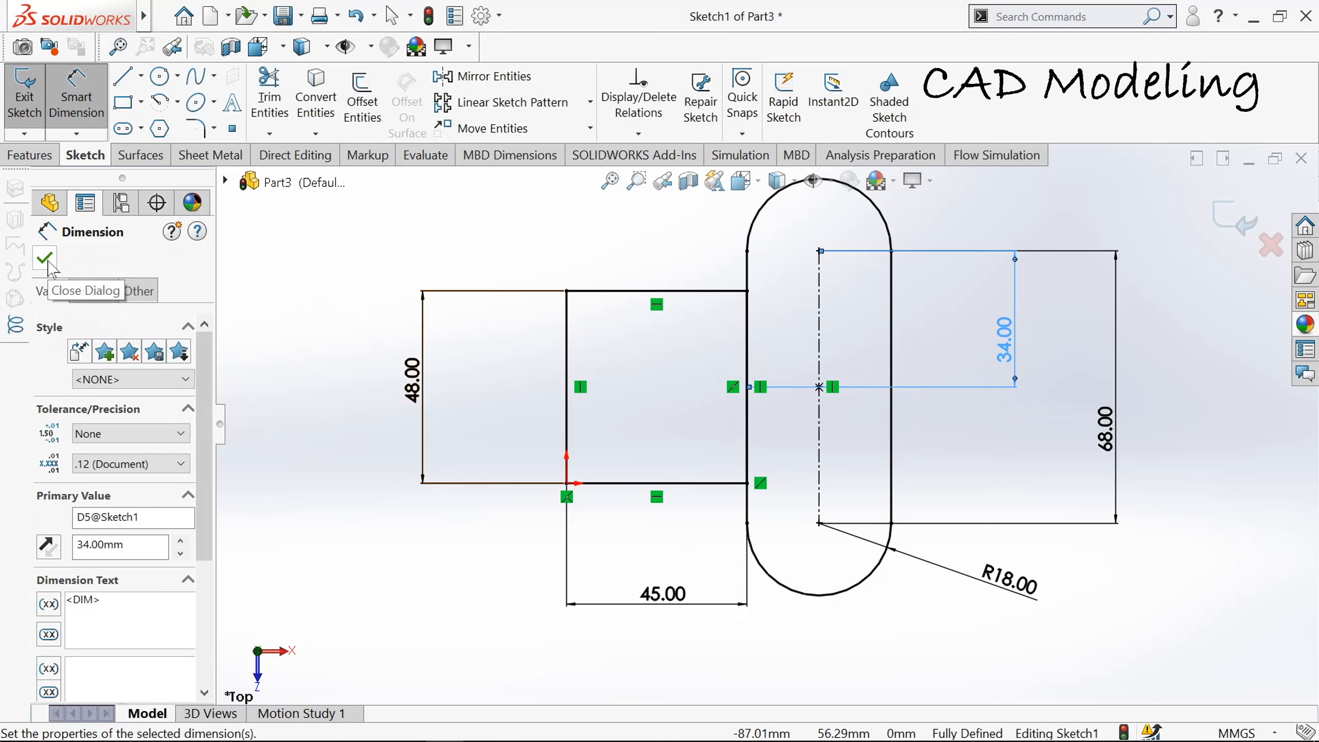
click(44, 258)
key(f)
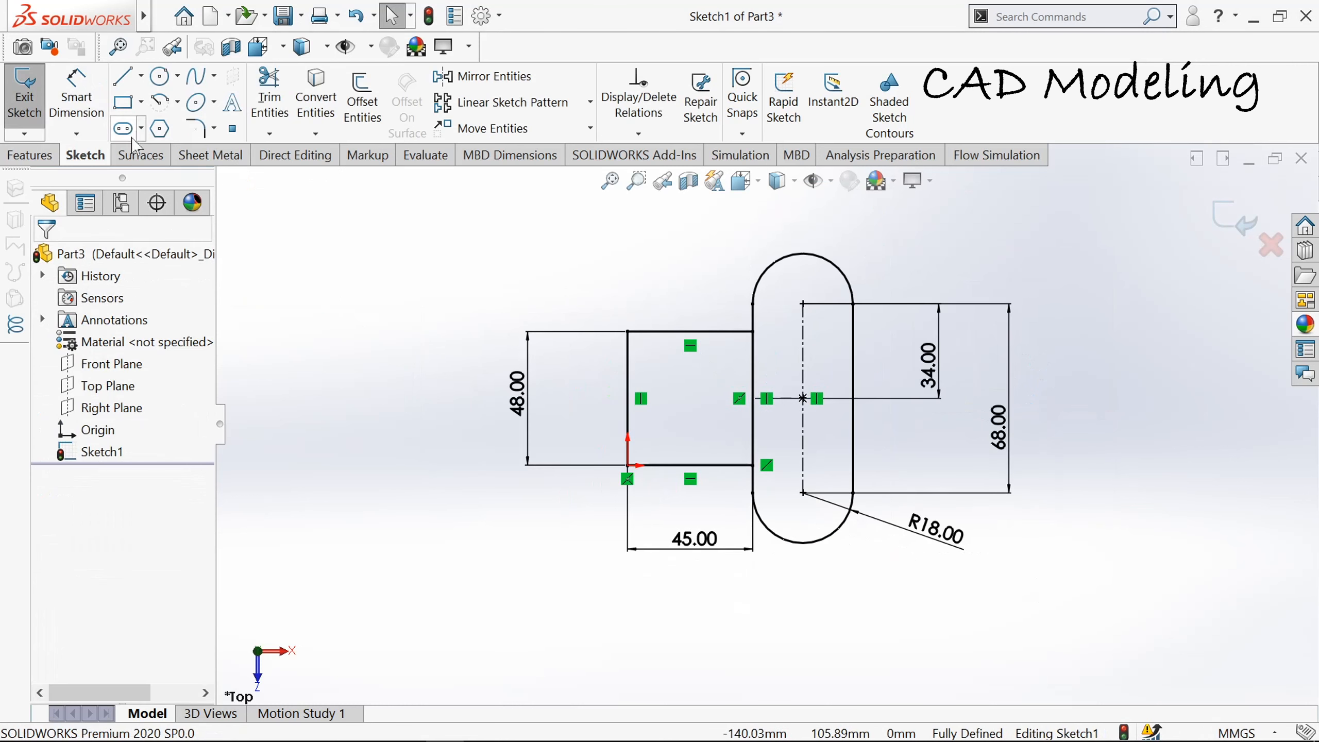
Sketch a corner rectangle about 52 mm high against the slot's free straight edge
click(123, 102)
scroll(862, 394, down, 2)
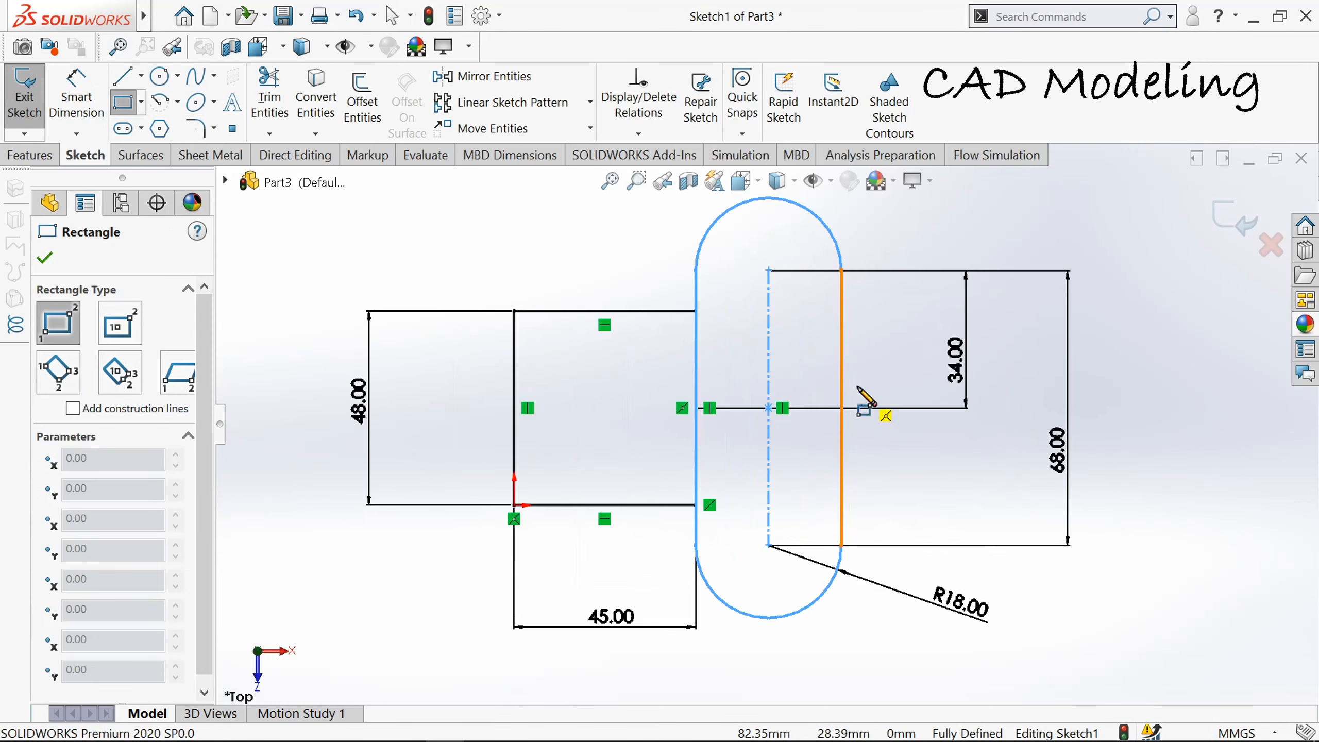
click(841, 303)
click(961, 513)
Draw a vertical line about 52 mm long across the new rectangle, close to its outer edge
click(123, 76)
click(927, 303)
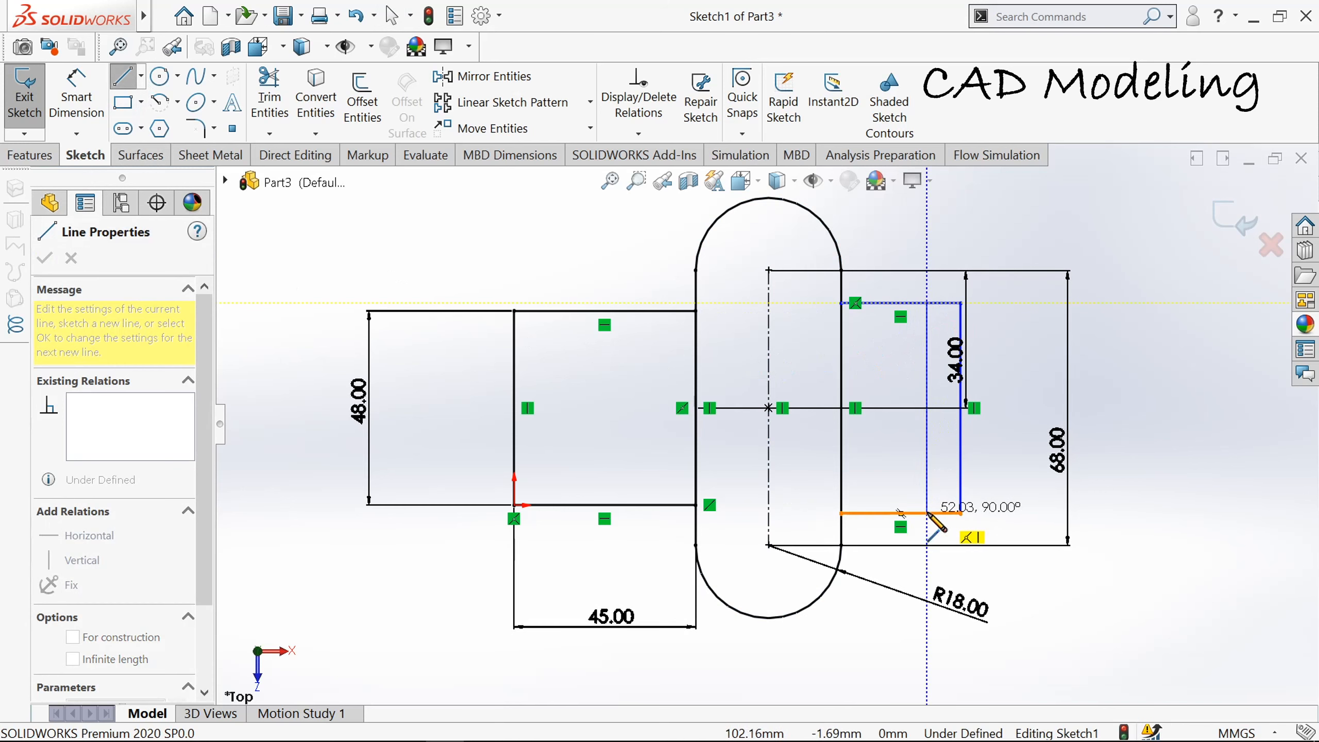
click(927, 513)
key(Escape)
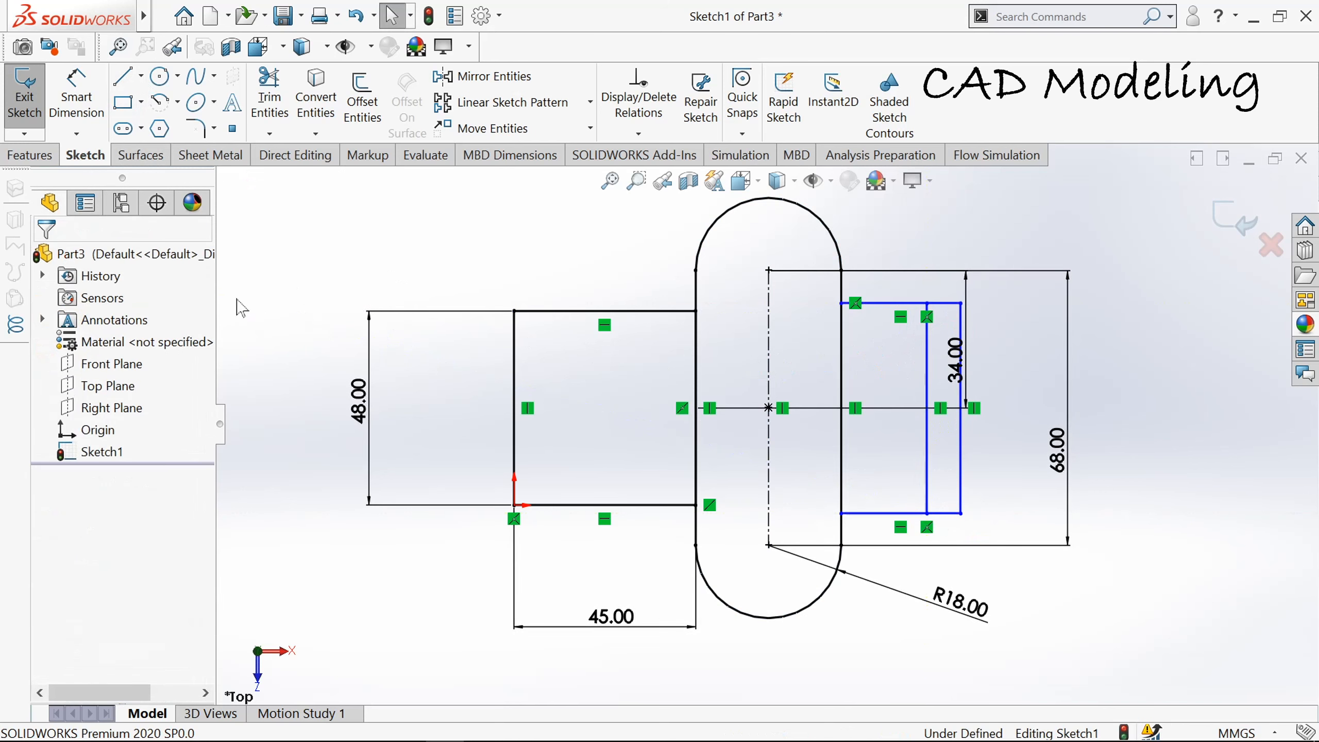
Set the height of the small rectangle's outer edge to 36 mm
click(77, 94)
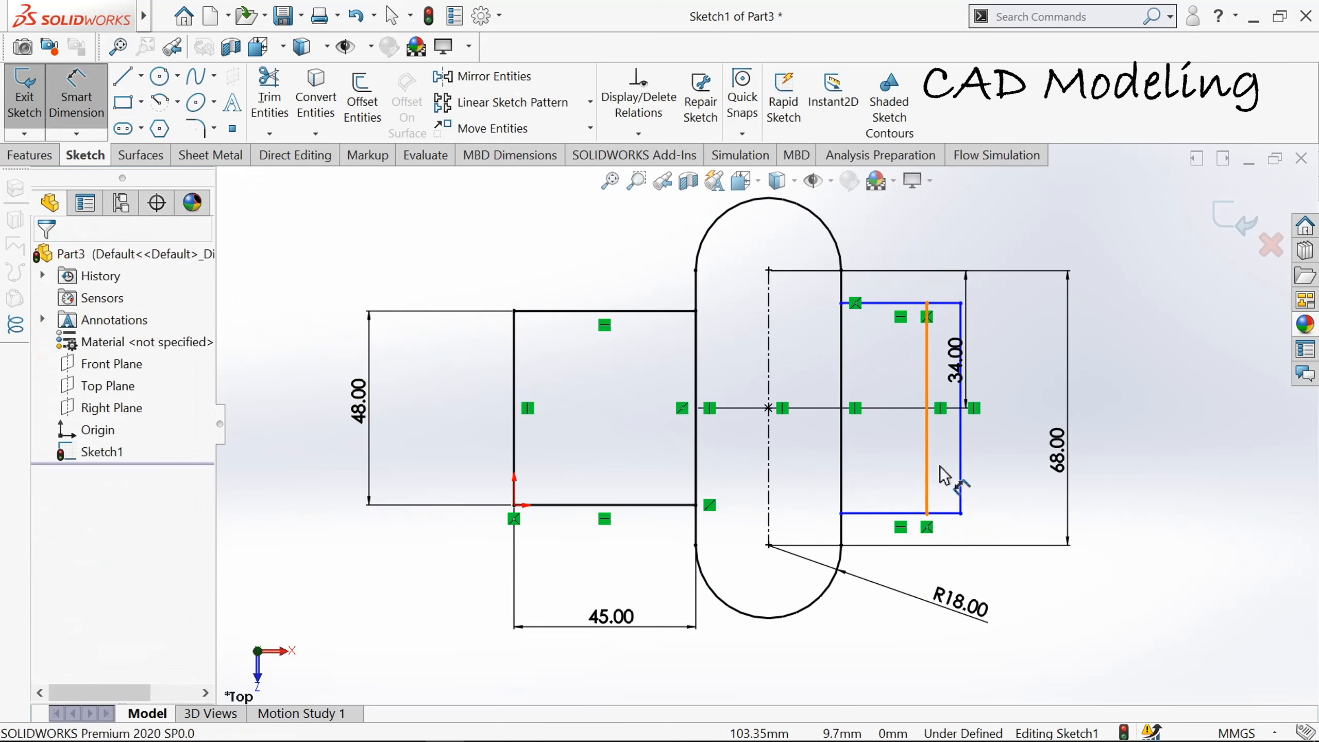
click(961, 473)
click(1001, 453)
text(36)
key(Return)
Place the dividing line 9 mm from the small rectangle's outer edge and that edge 36 mm from the slot's centreline
click(927, 457)
click(961, 462)
click(1003, 471)
text(9)
Set the vertical distance from the slot's midpoint to the small rectangle's lower inner corner to 18 mm
text(18)
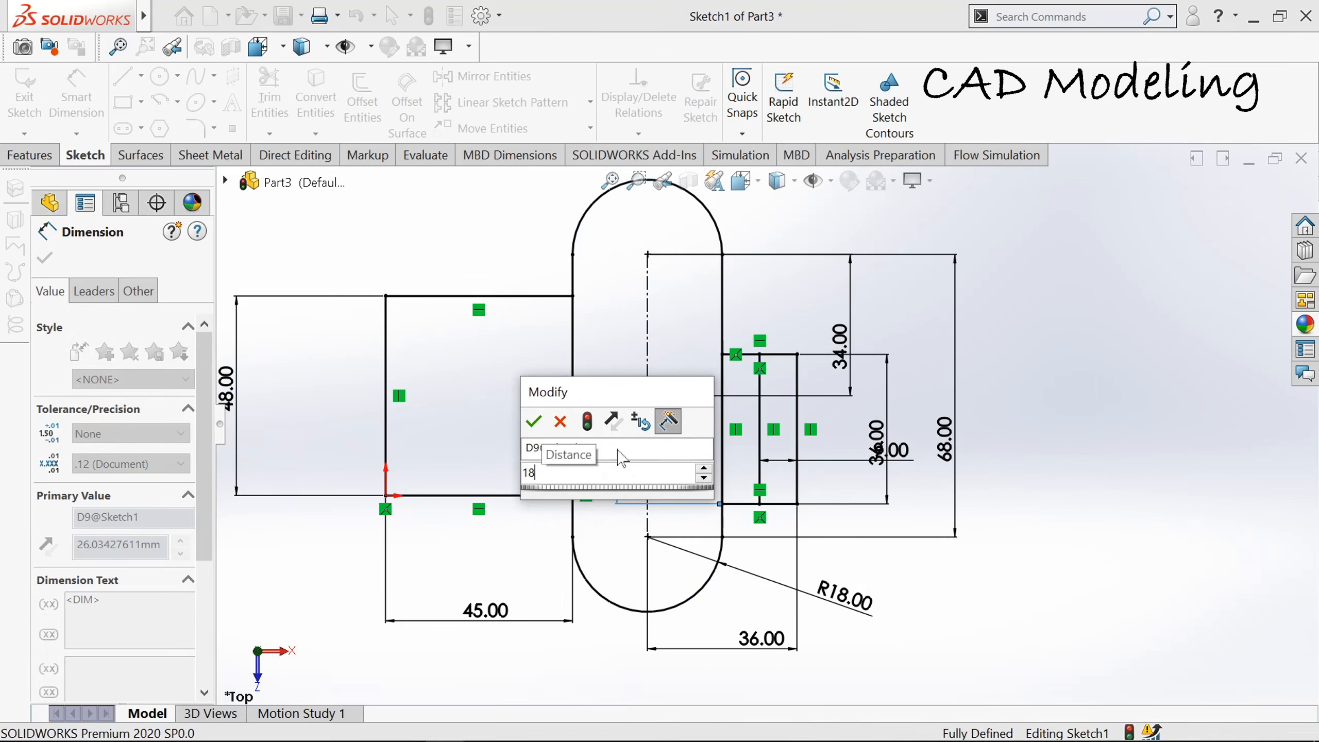
key(Return)
key(Escape)
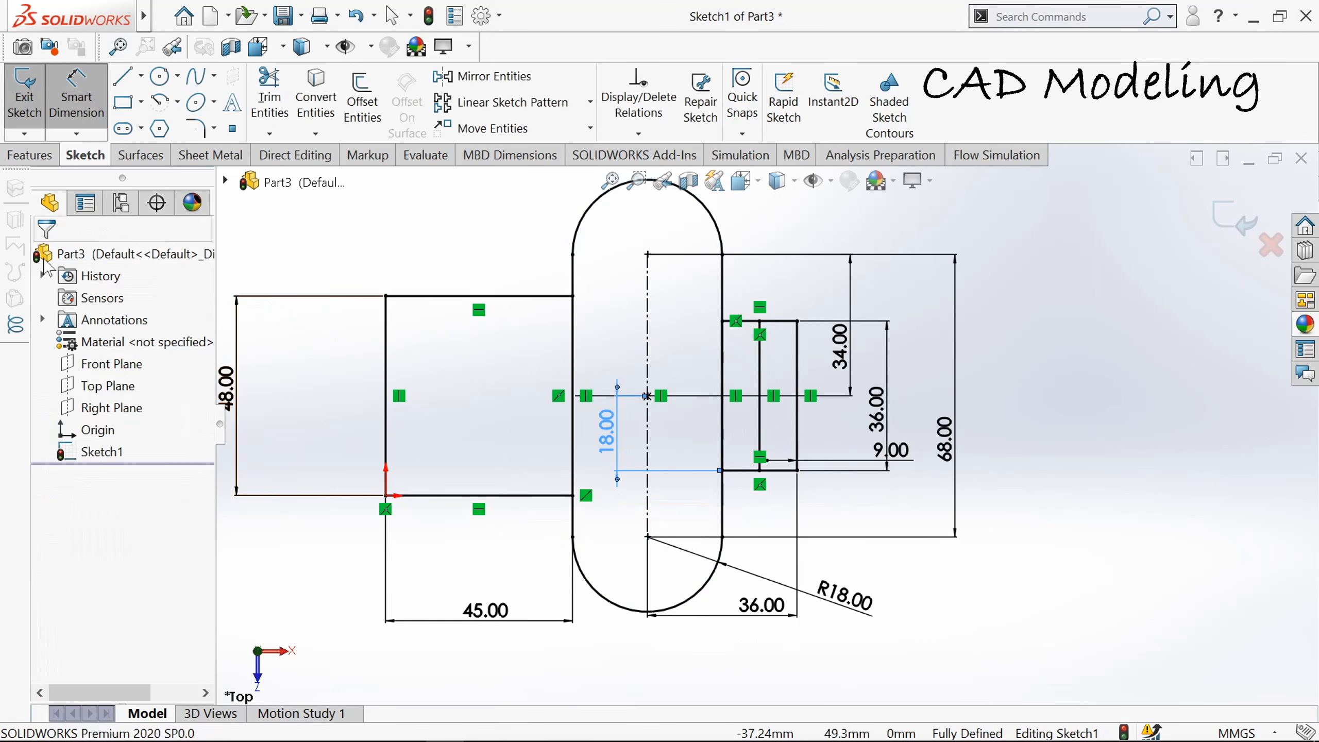
Sketch a circle at each of the slot's two arc centres
scroll(477, 446, down, 1)
scroll(482, 438, up, 2)
click(159, 76)
click(717, 280)
click(745, 280)
click(717, 516)
click(745, 516)
Set both circles' diameters to 16 mm and close the sketch
click(76, 94)
text(16.00mm)
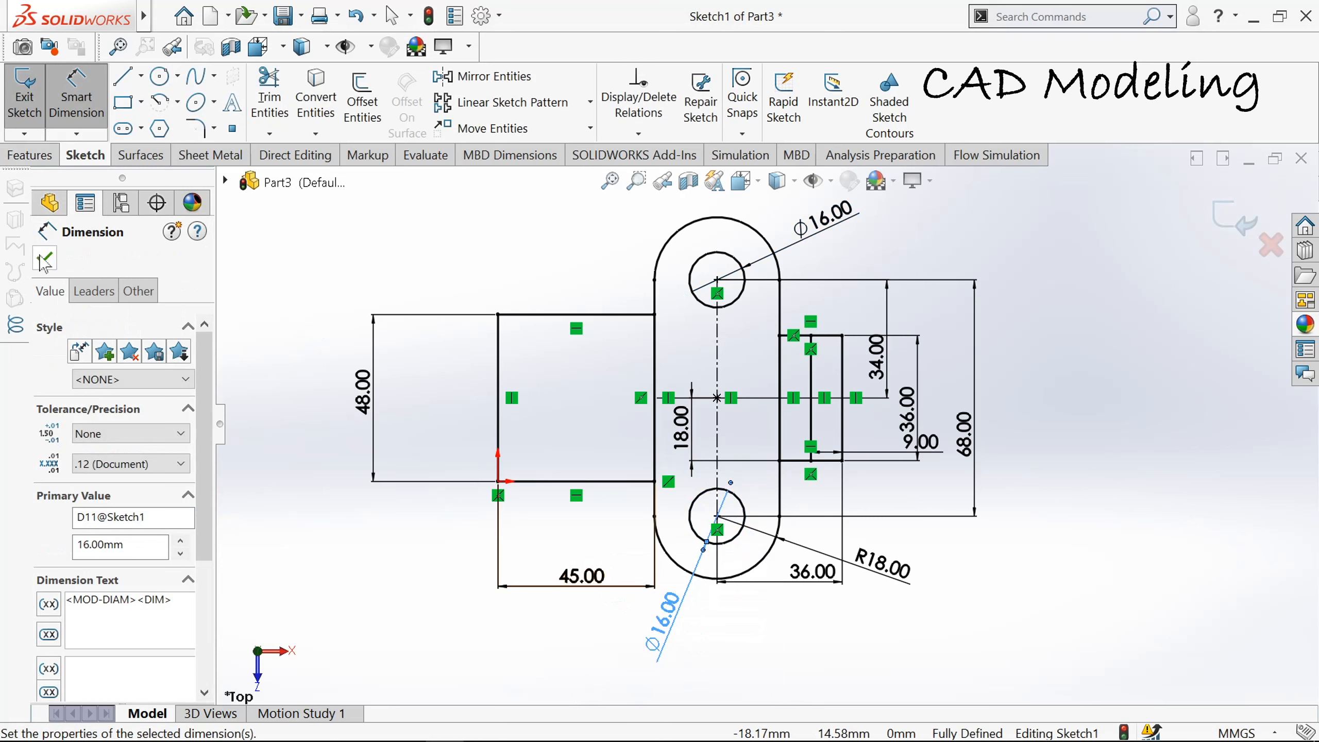
click(46, 254)
scroll(420, 479, up, 2)
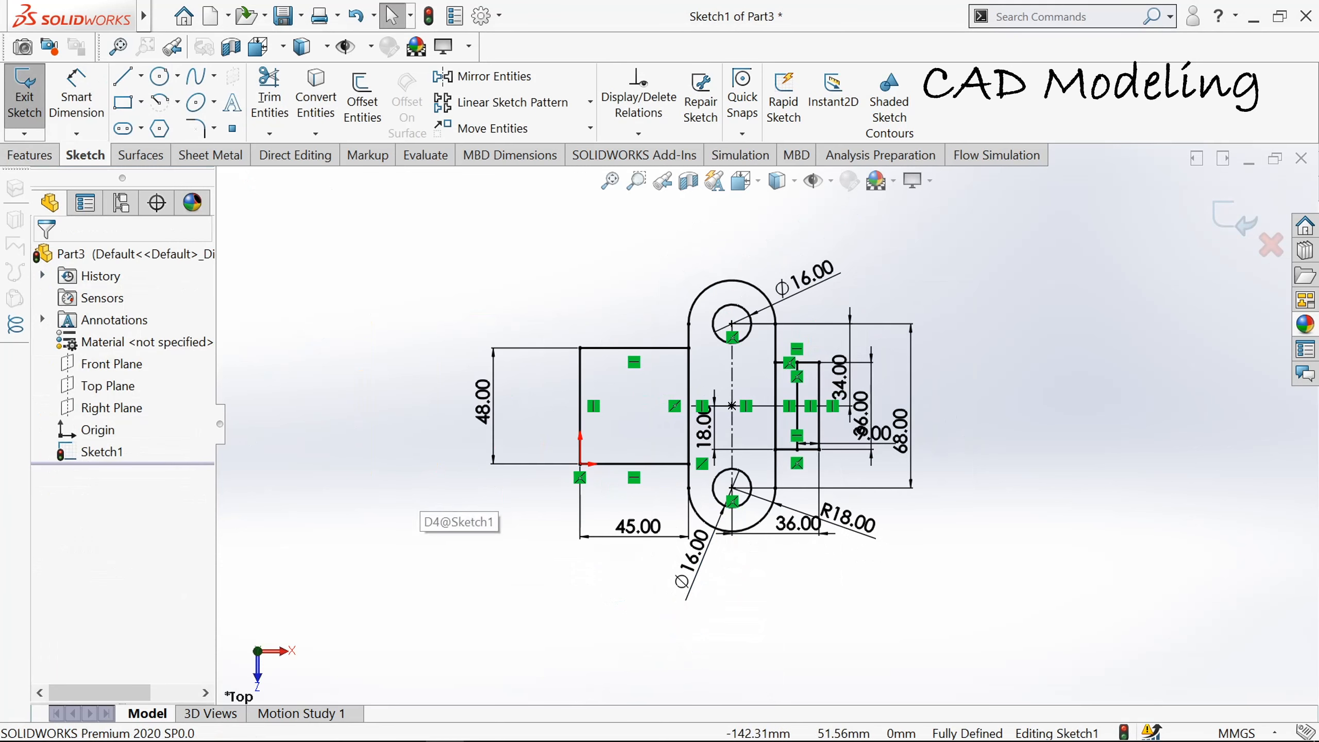
click(24, 92)
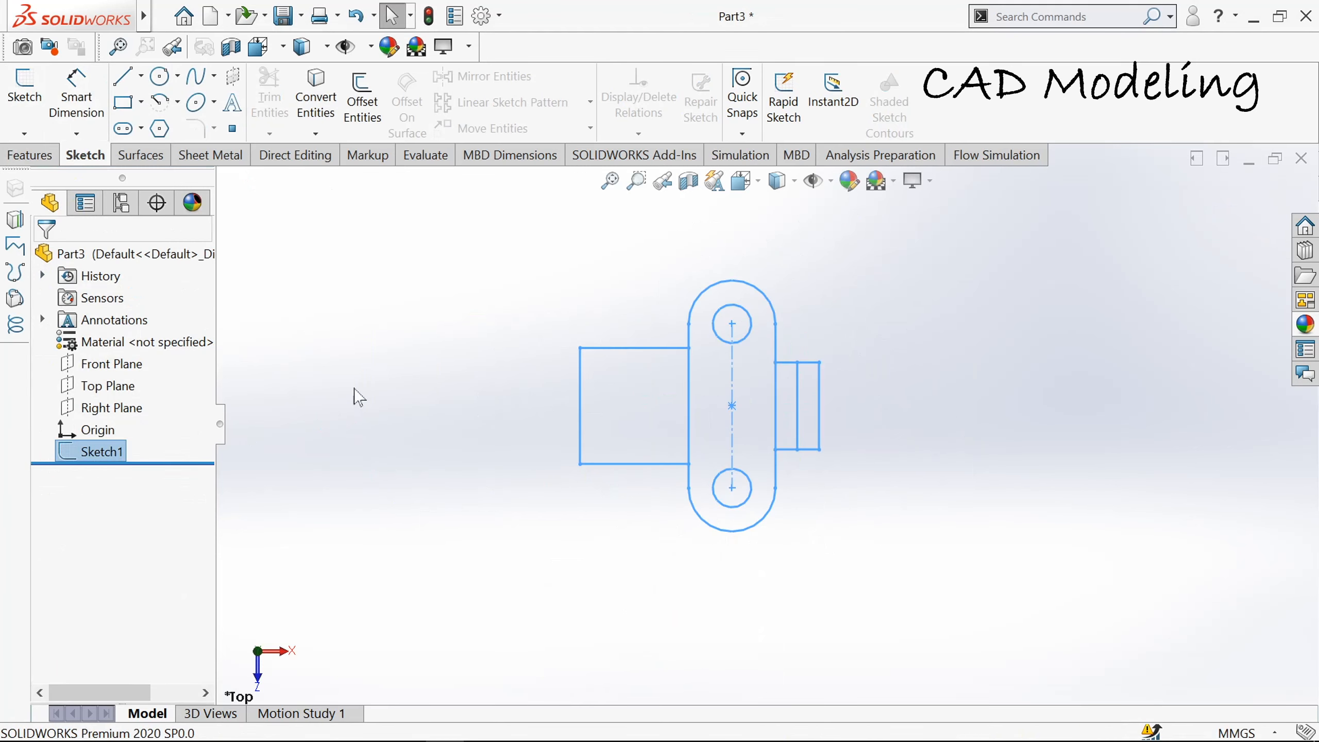
Extrude the large rectangle, the slot around its holes and the inner part of the small rectangle by 9 mm
key(f)
mouse_move(342, 383)
middle_down()
mouse_move(362, 386)
mouse_move(359, 348)
middle_up()
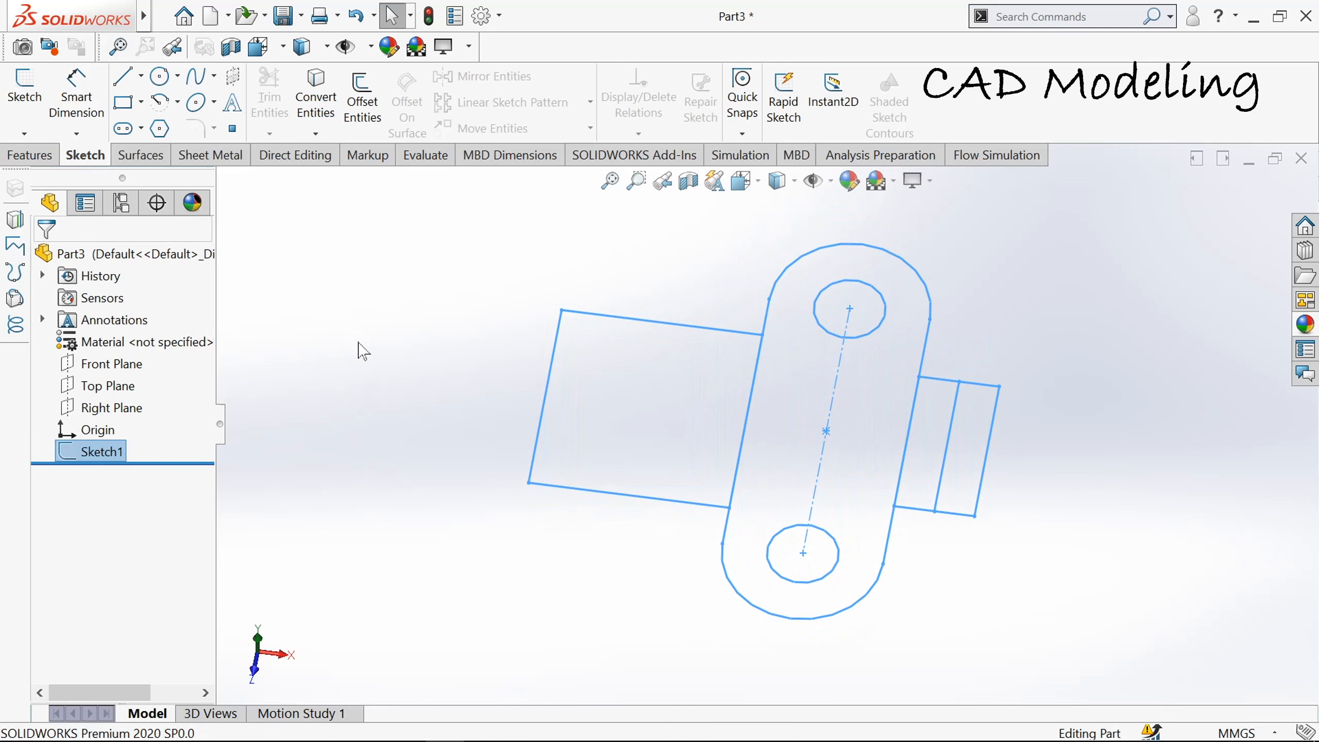
click(37, 146)
click(32, 96)
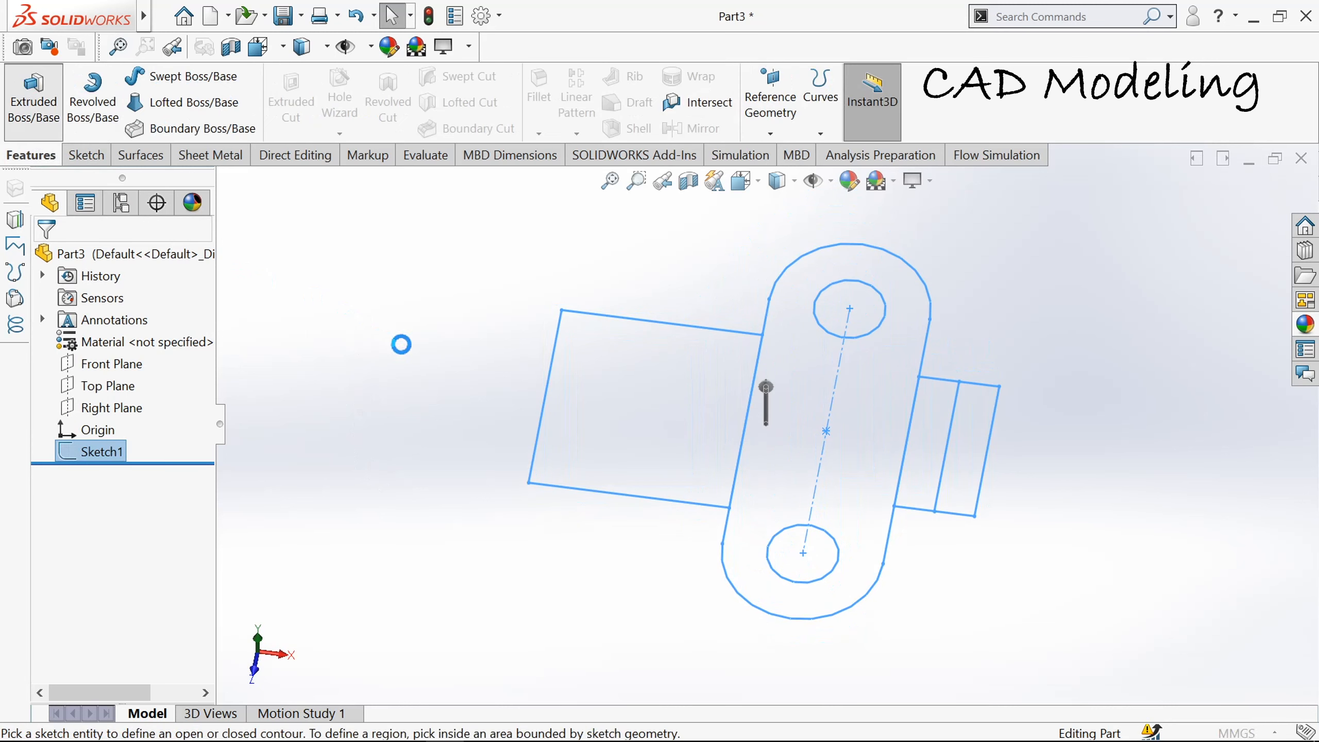
click(127, 613)
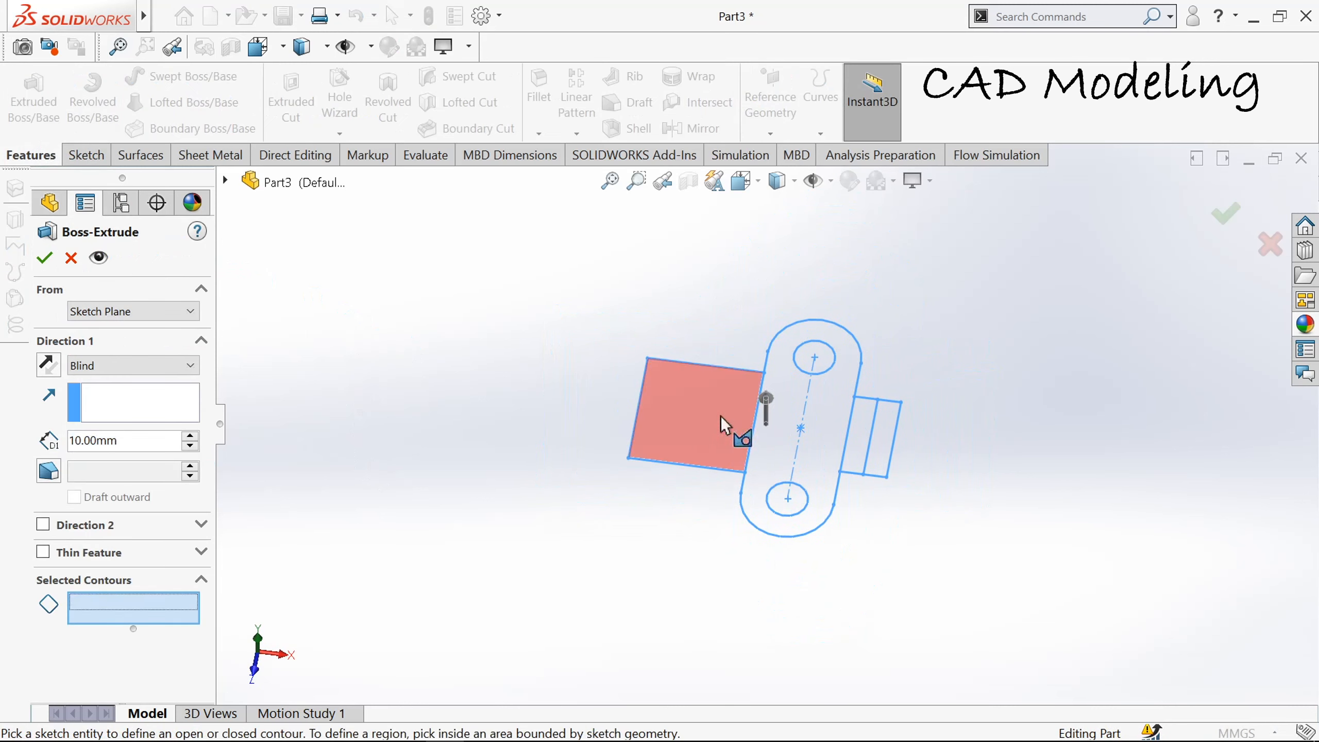
click(747, 418)
click(770, 429)
scroll(951, 459, down, 5)
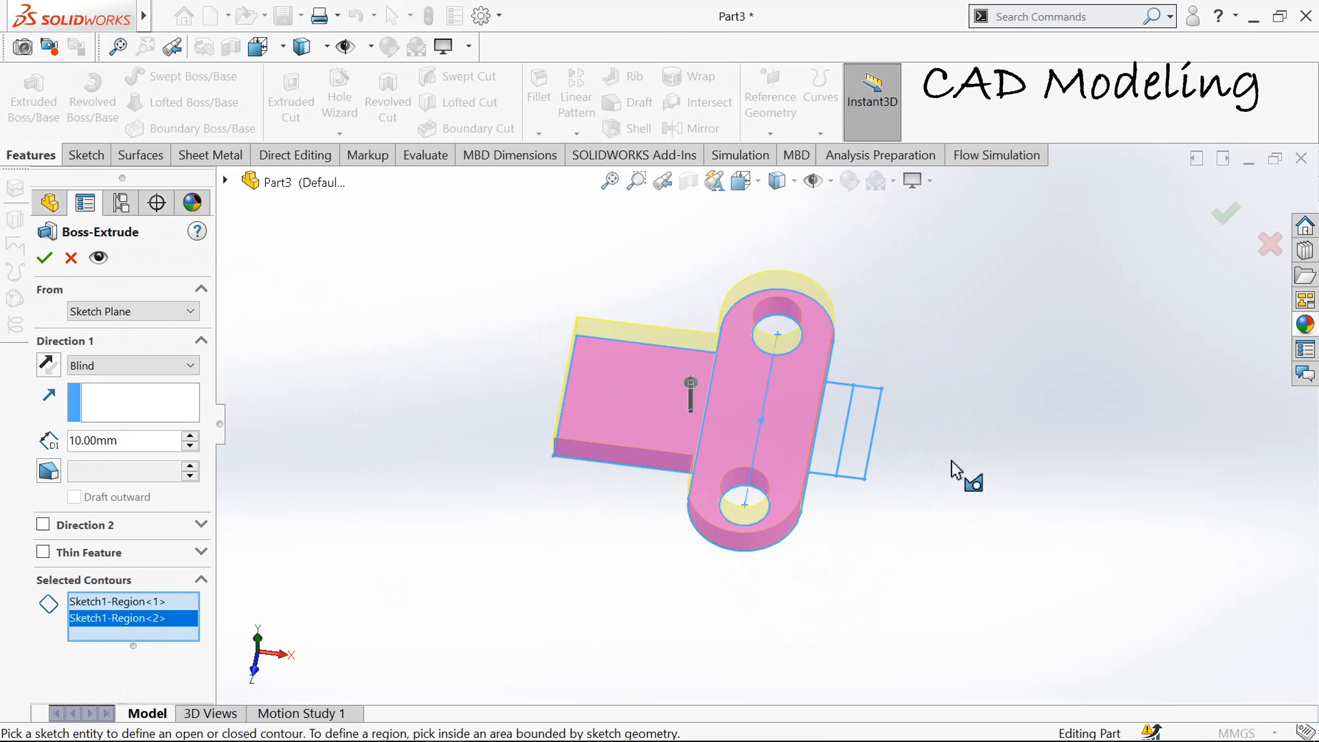
click(756, 422)
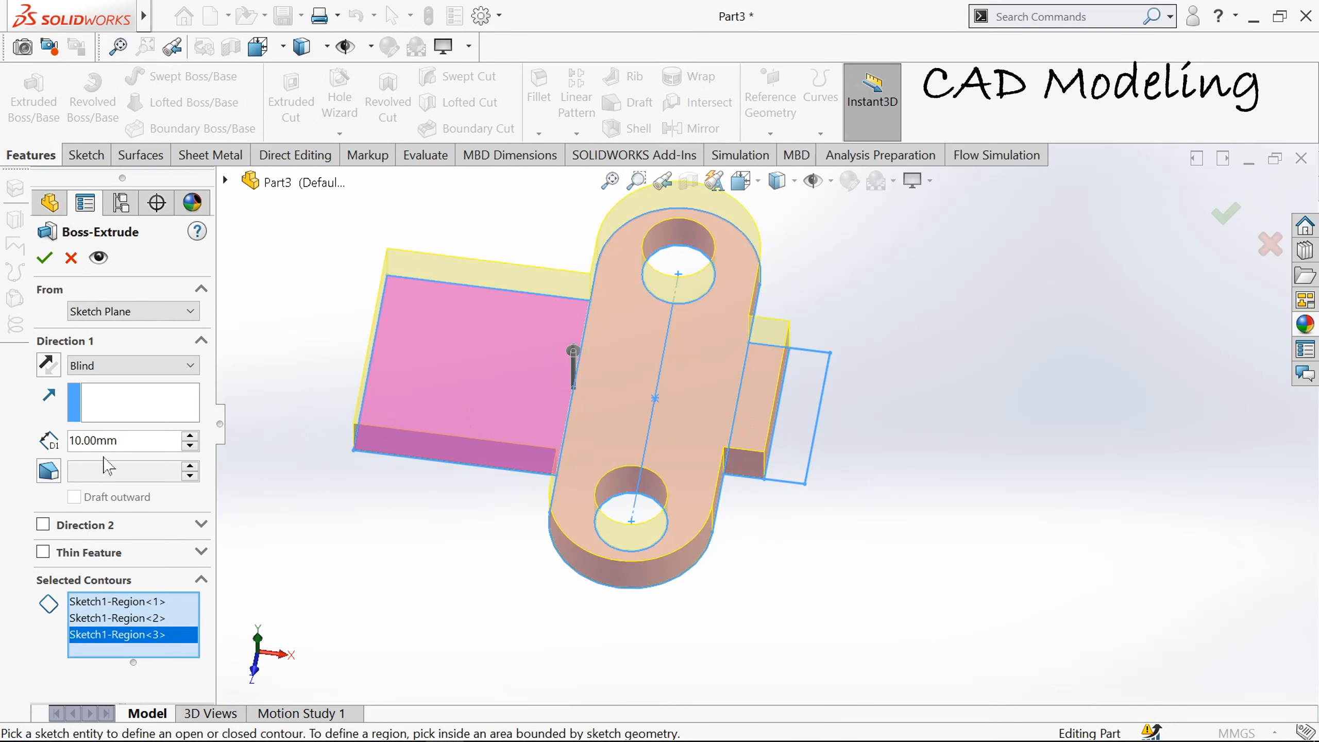
double_click(105, 440)
text(9)
key(Return)
click(45, 258)
Reuse Sketch1 to extrude the narrow outer strip of the small rectangle 48 mm, merged with the base
click(33, 98)
click(225, 180)
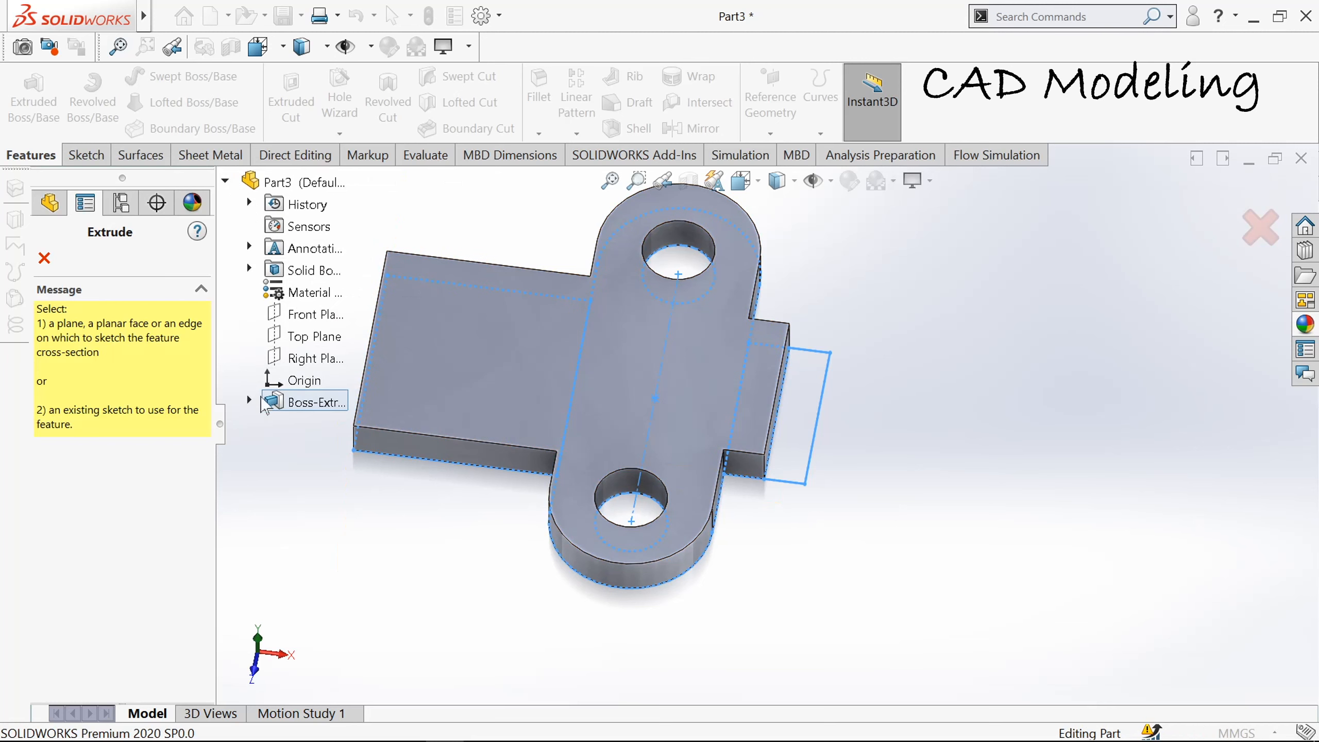
click(249, 401)
click(293, 424)
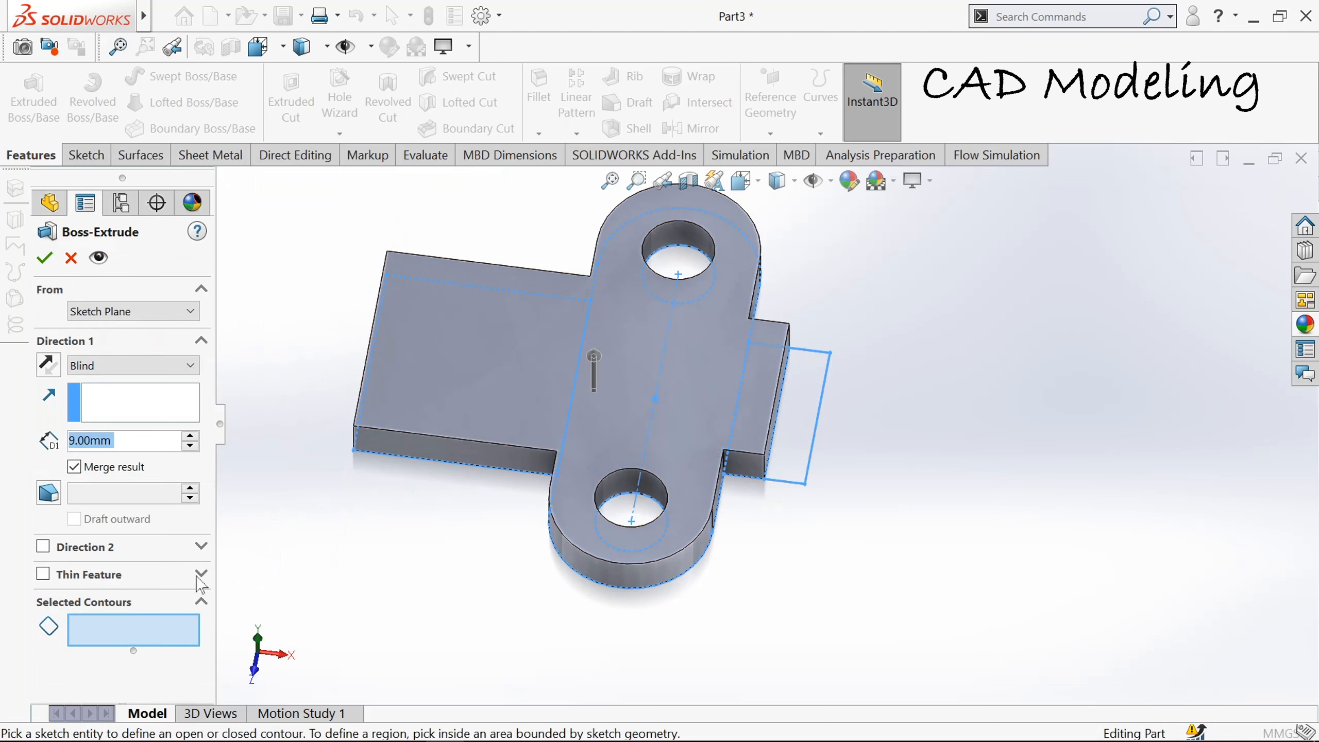
click(813, 418)
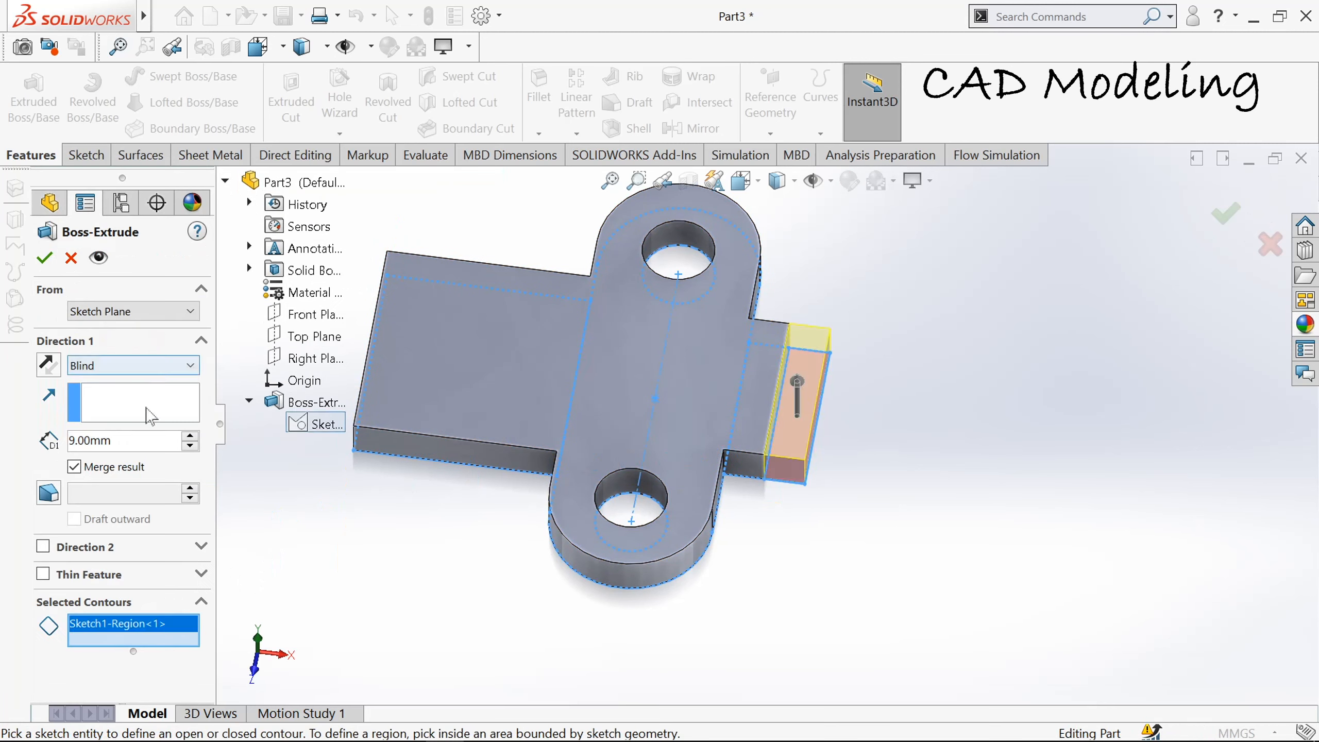
double_click(145, 439)
text(48)
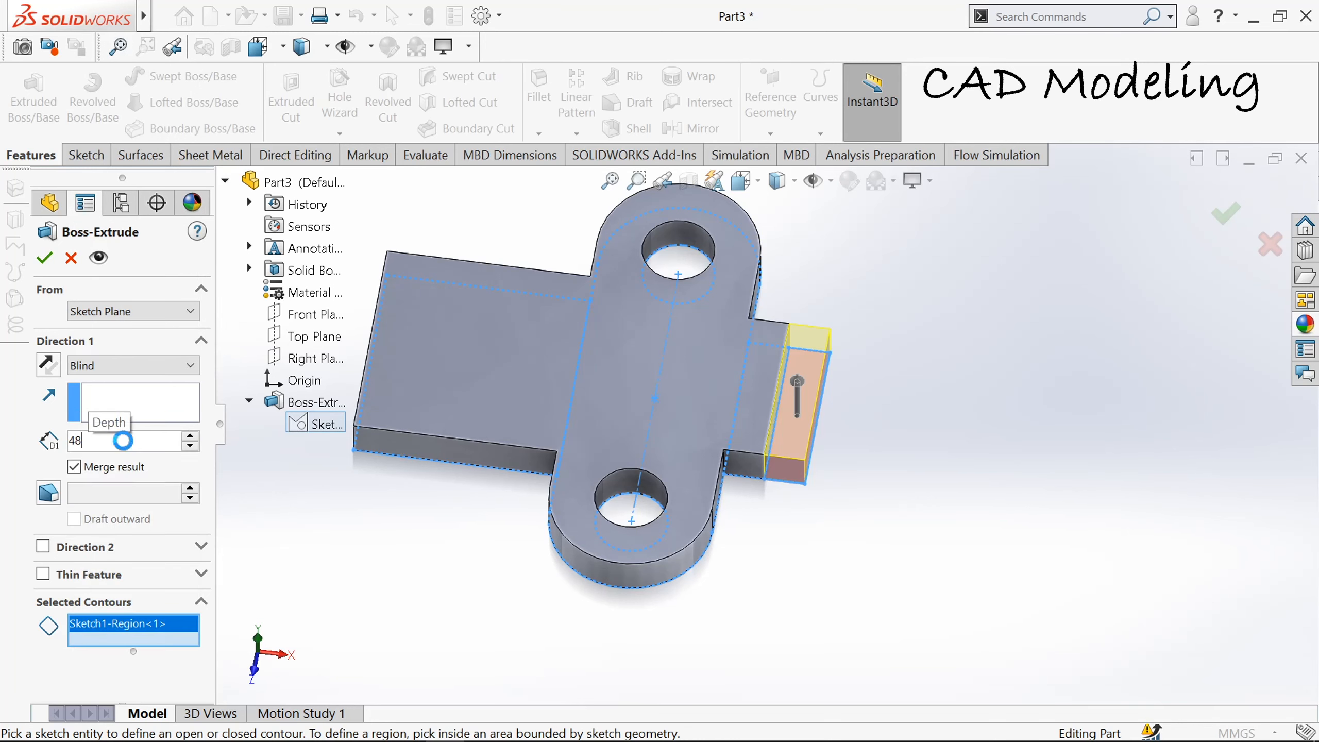
key(Return)
click(44, 257)
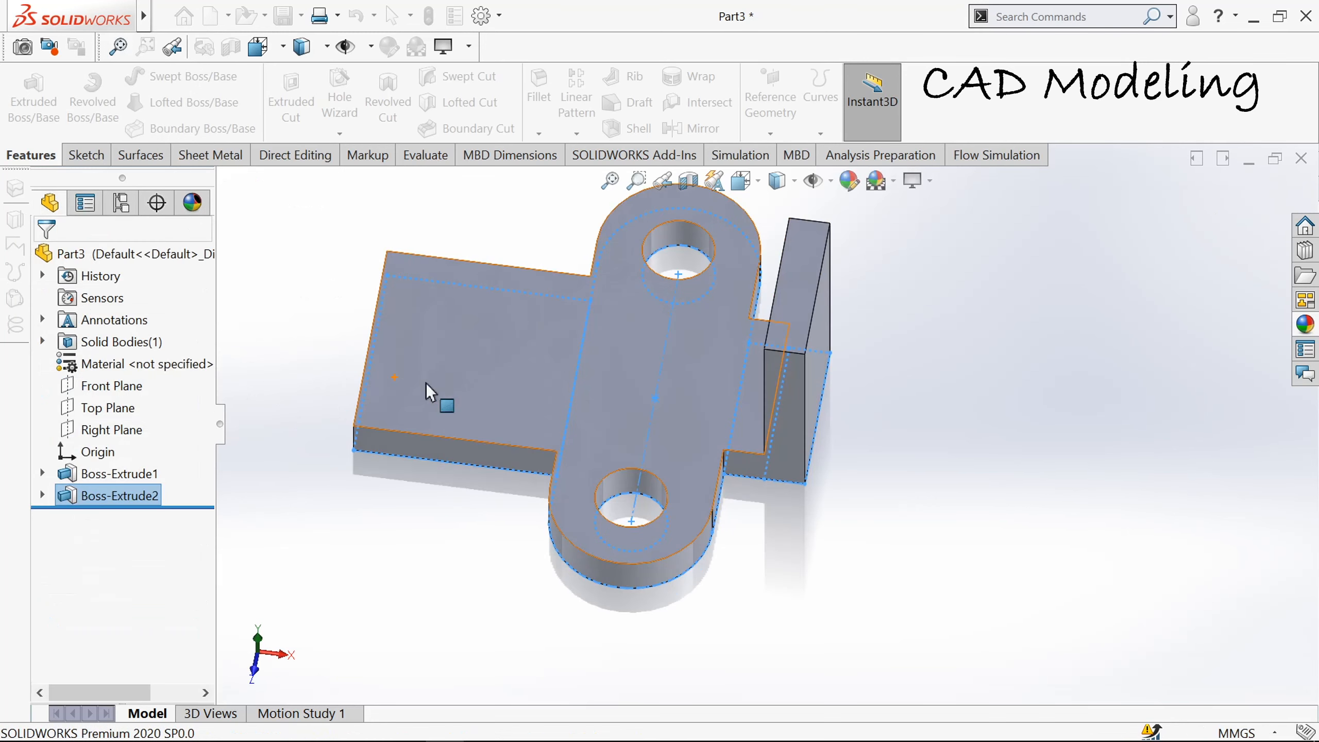
click(426, 384)
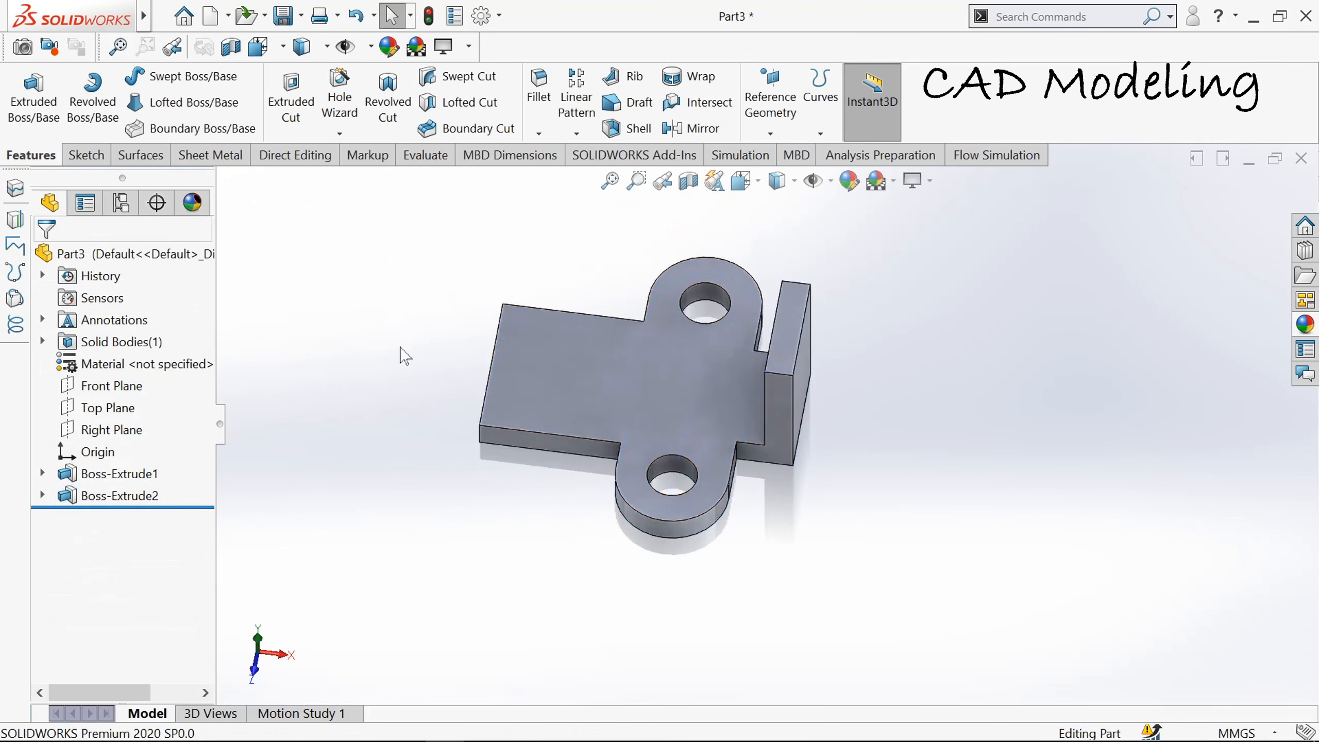
Fillet the two short top edges of the upright plate with an 18 mm radius
click(538, 86)
scroll(701, 394, down, 2)
middle_drag(717, 416, 732, 369)
click(827, 368)
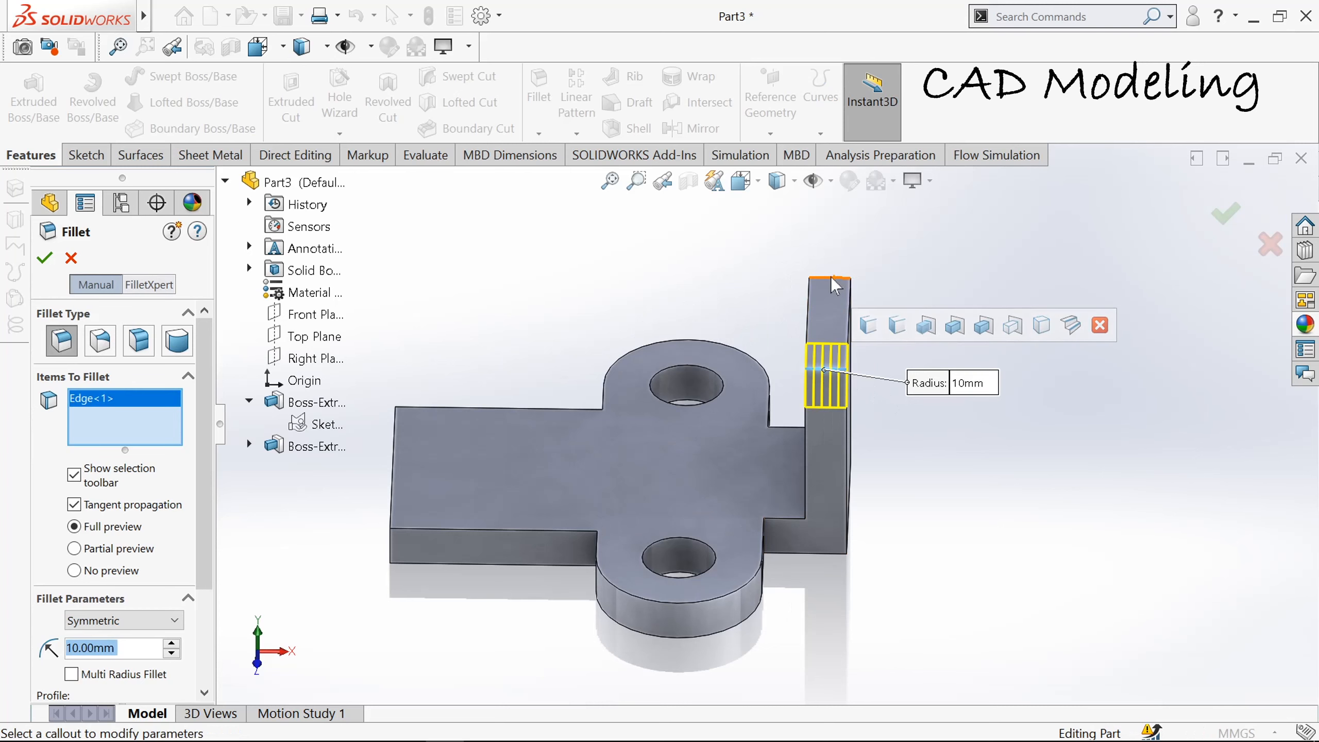
click(832, 277)
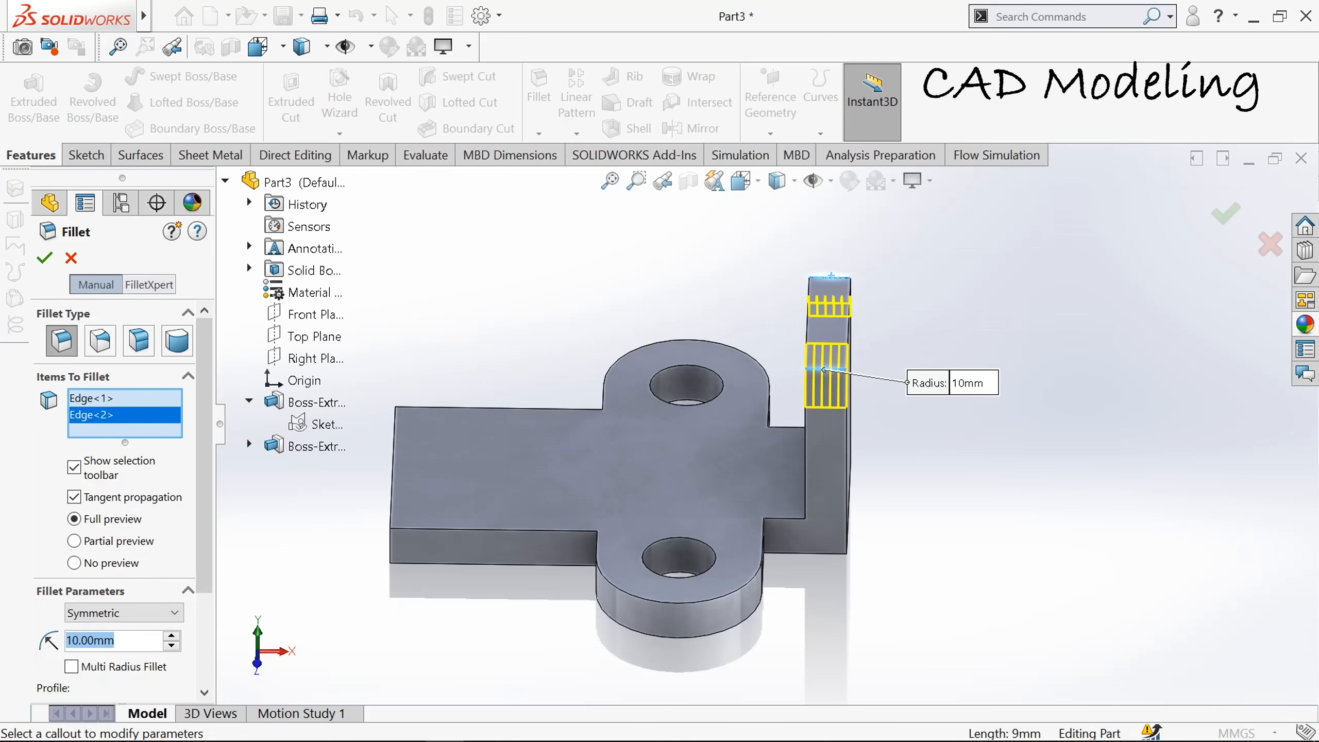
text(18)
key(Return)
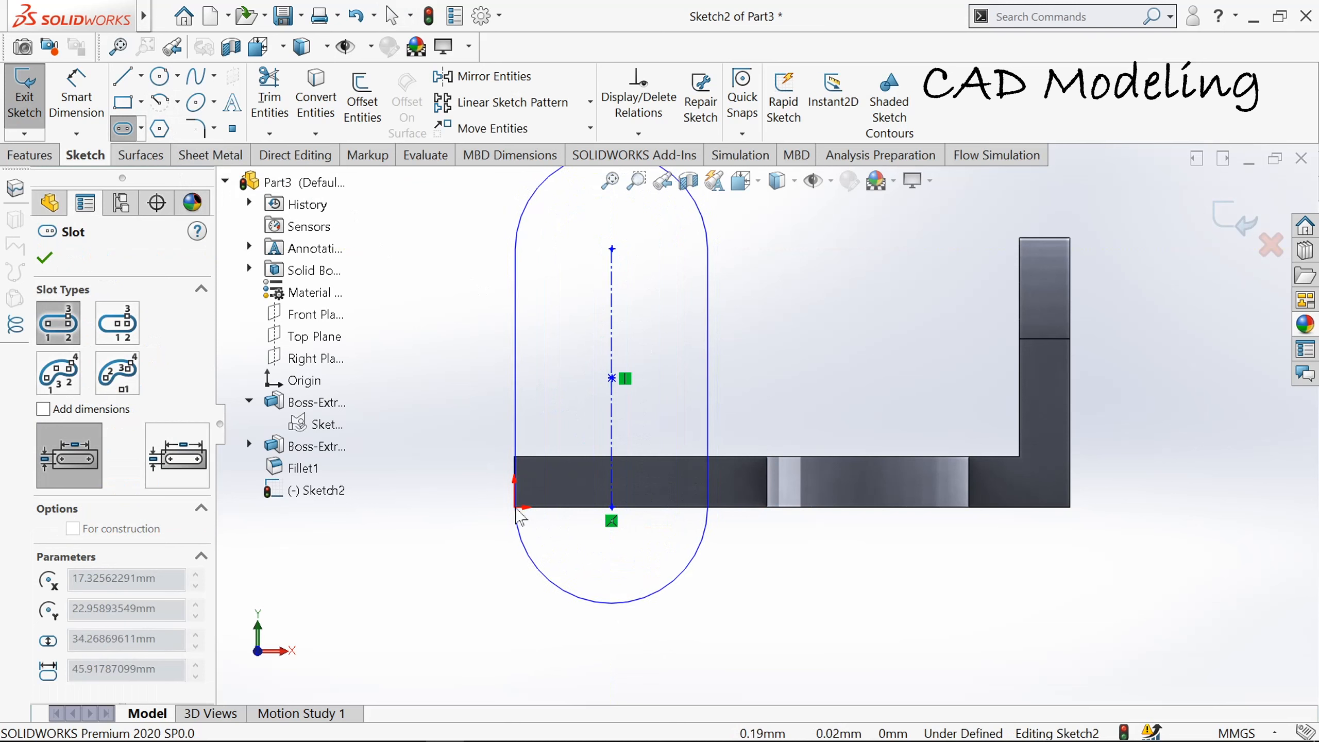
Sketch a vertical slot about 46 mm between centres starting on the base's lower edge, and set its end radius to 18 mm
click(517, 522)
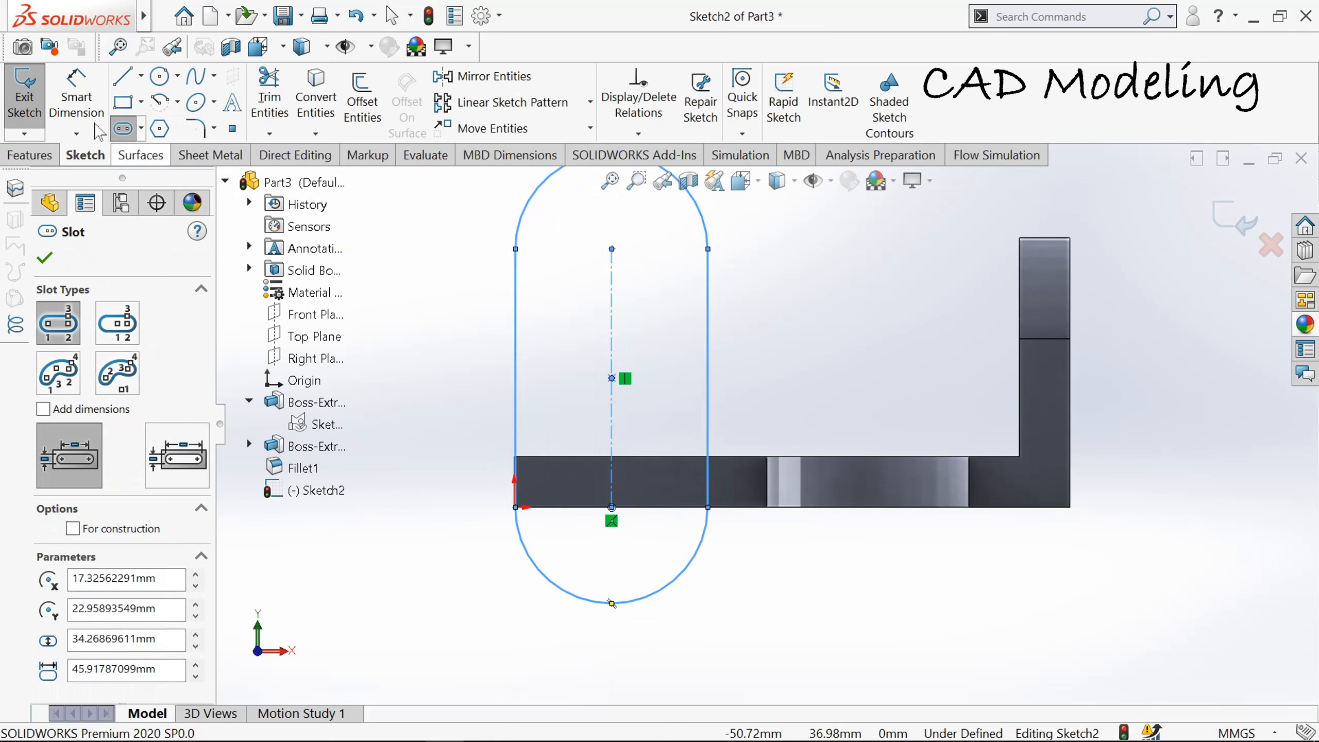
key(Escape)
click(553, 582)
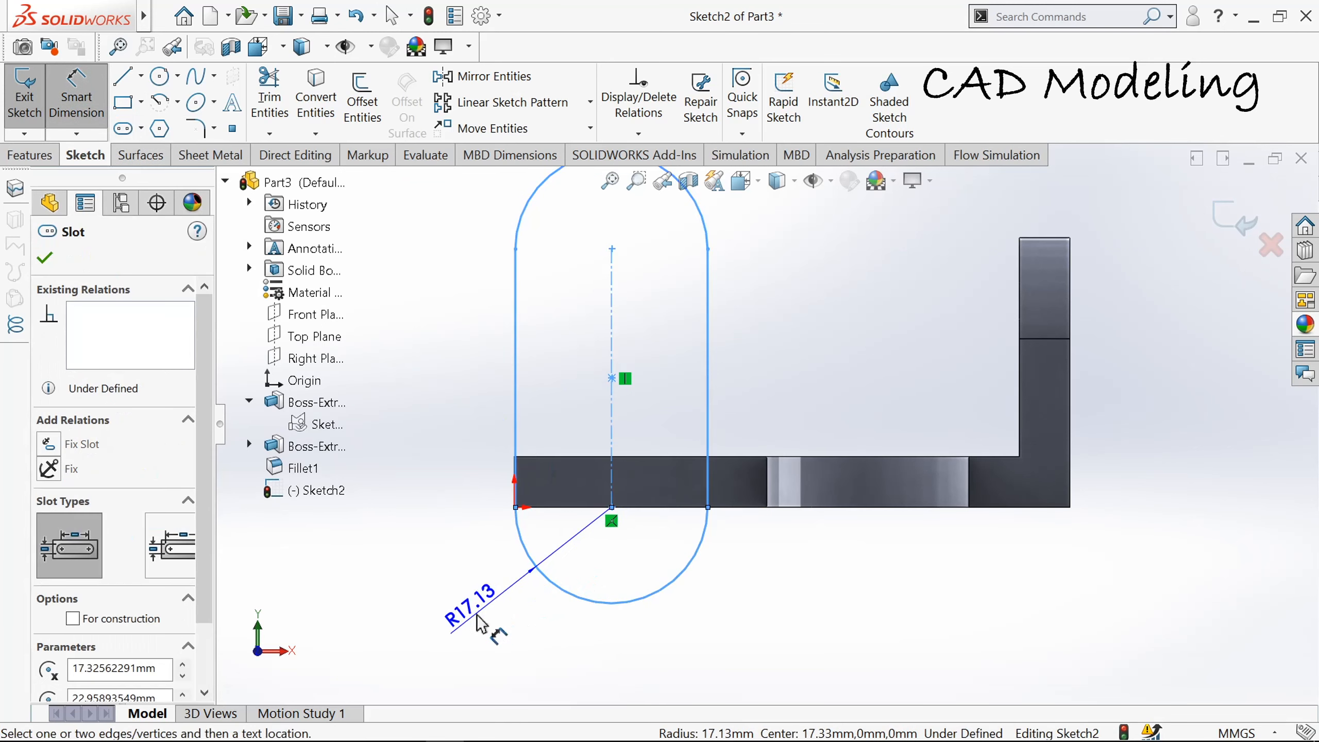
click(476, 615)
text(18)
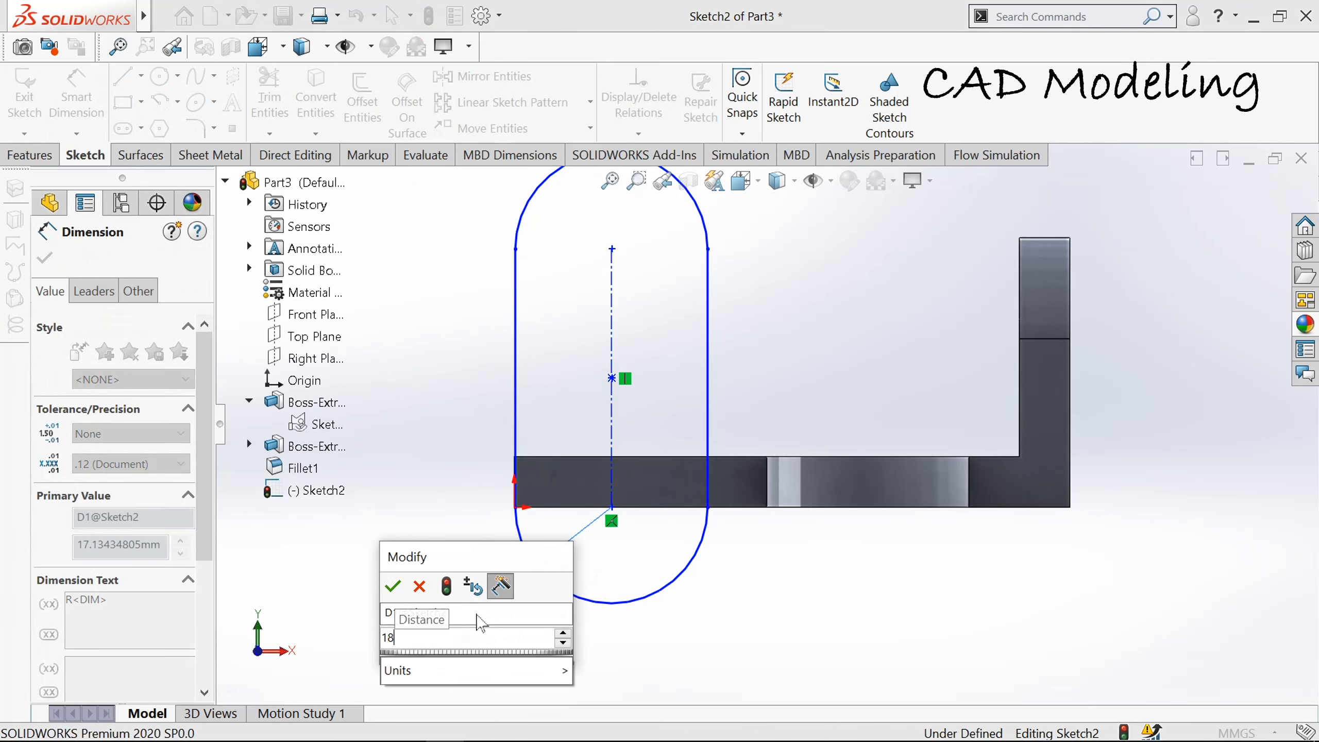